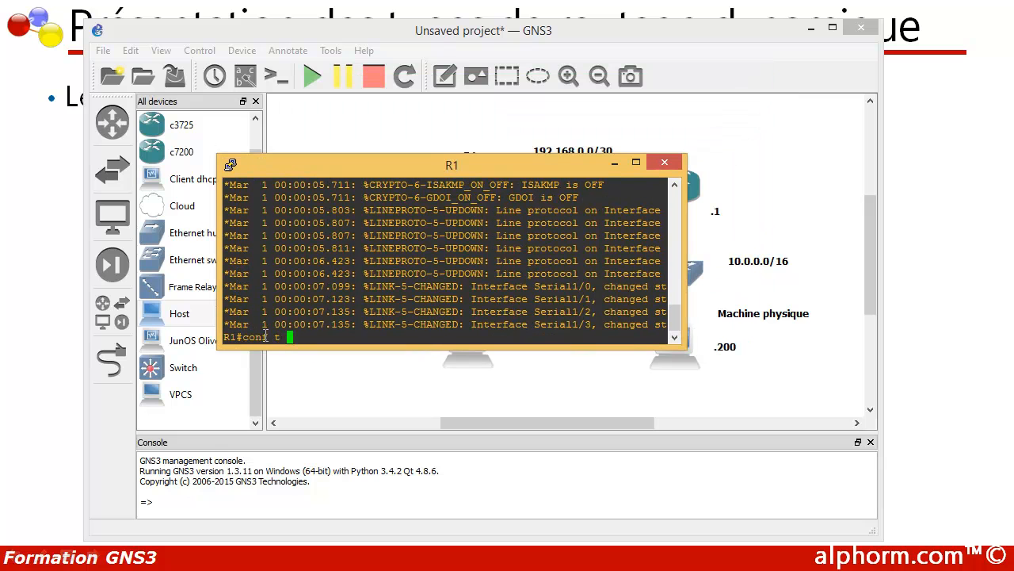
- Enter global configuration mode on R1 and enable interface f 0/0 with no shutdown
key("Return")
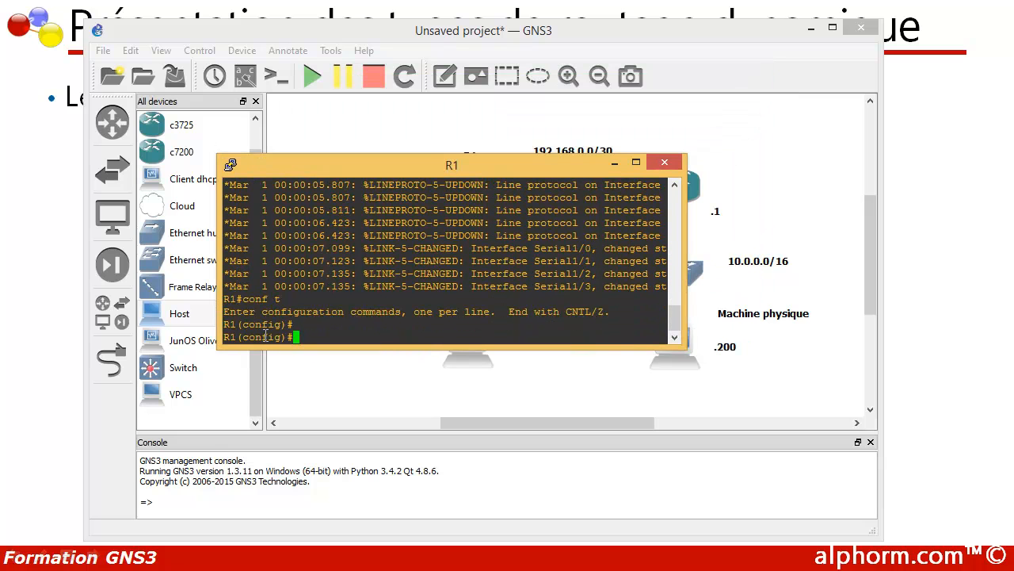
type("int f 0/0")
key("Return")
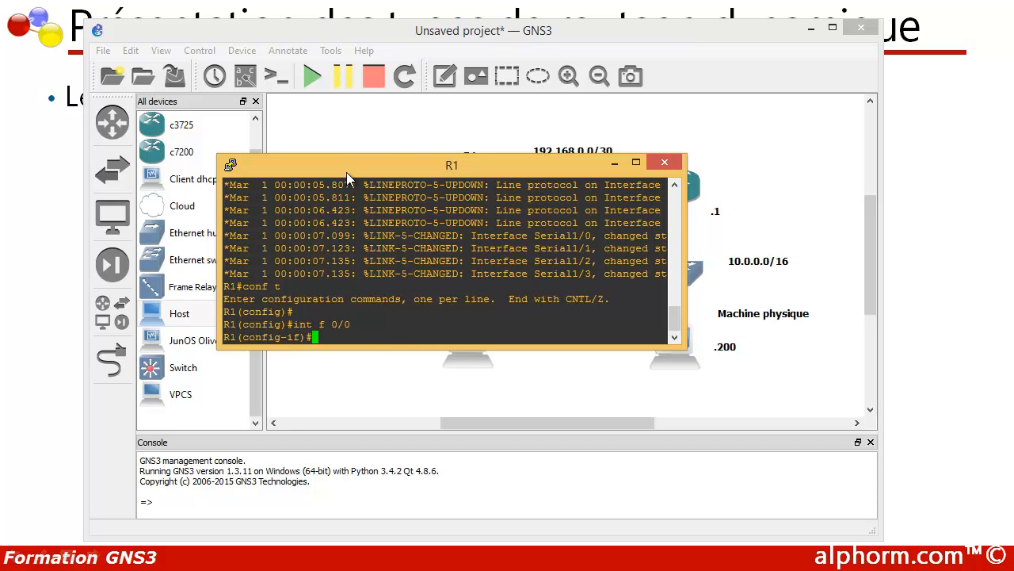
left_click_drag(347, 166, 468, 369)
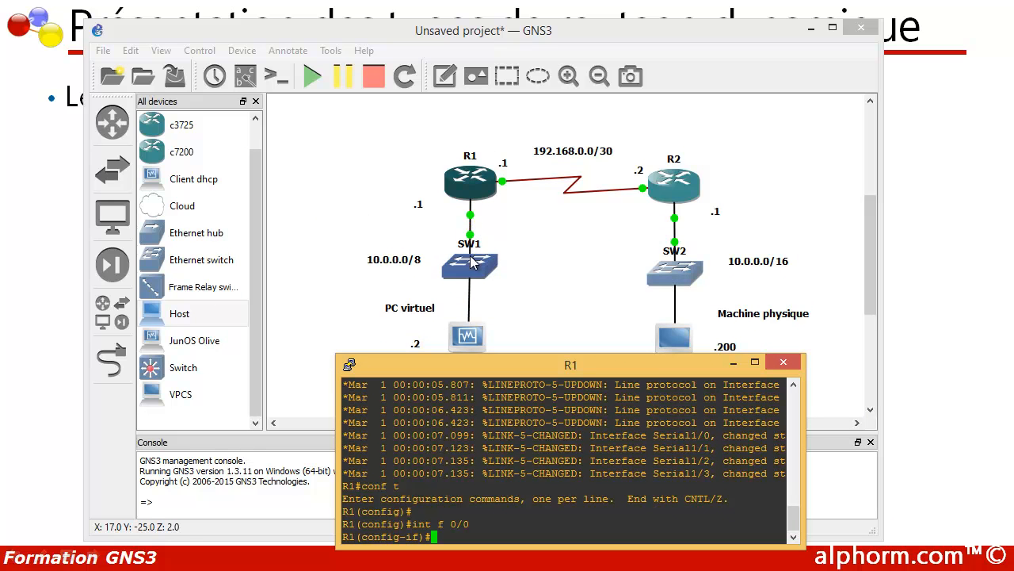
left_click_drag(479, 355, 340, 229)
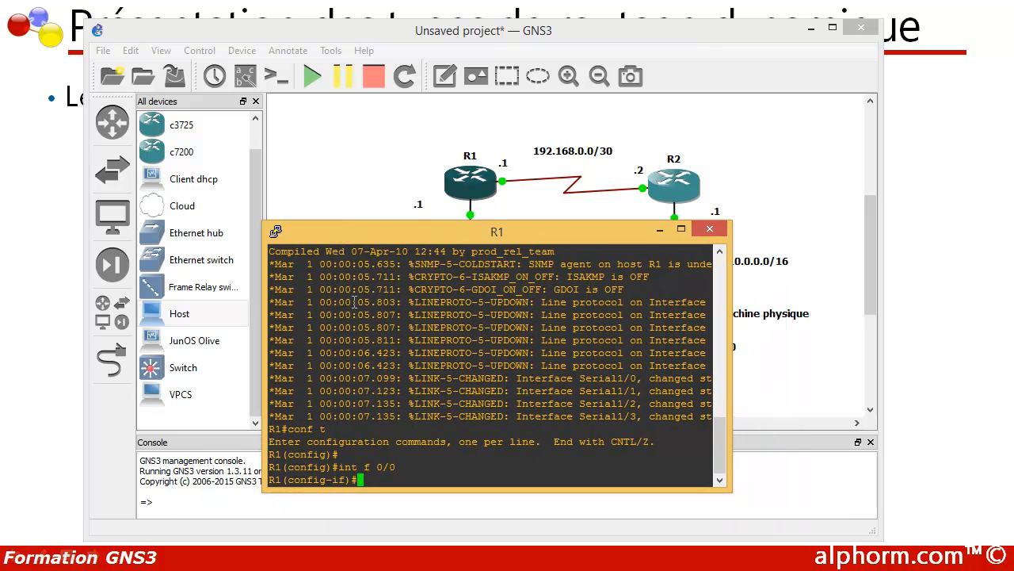
type("no shu")
key("Tab")
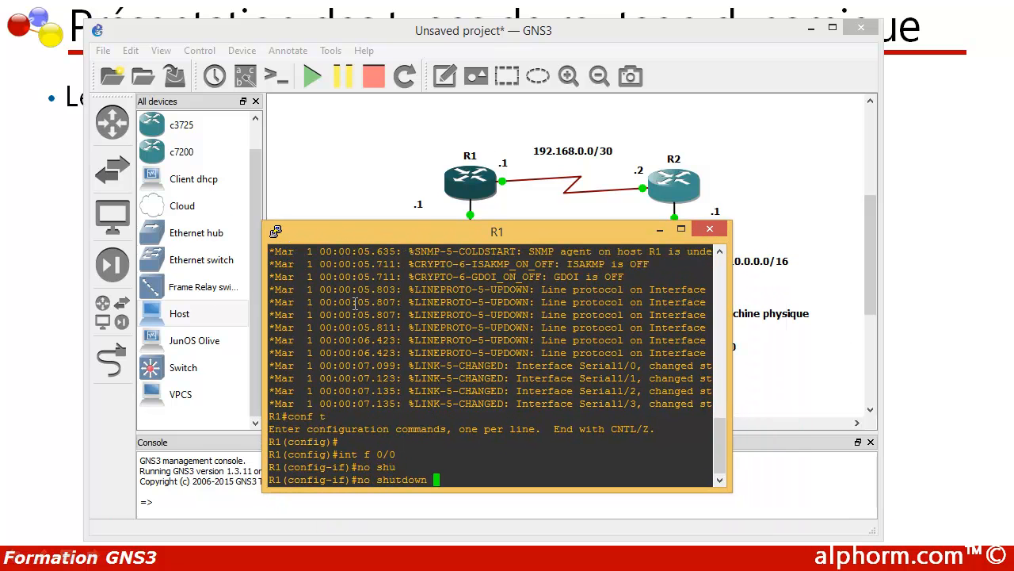
key("Return")
key("Return")
key("Return")
- Assign IP address 10.0.0.1 with mask 255.0.0.0 to R1's interface f 0/0 and exit interface configuration
type("ip 10.0.")
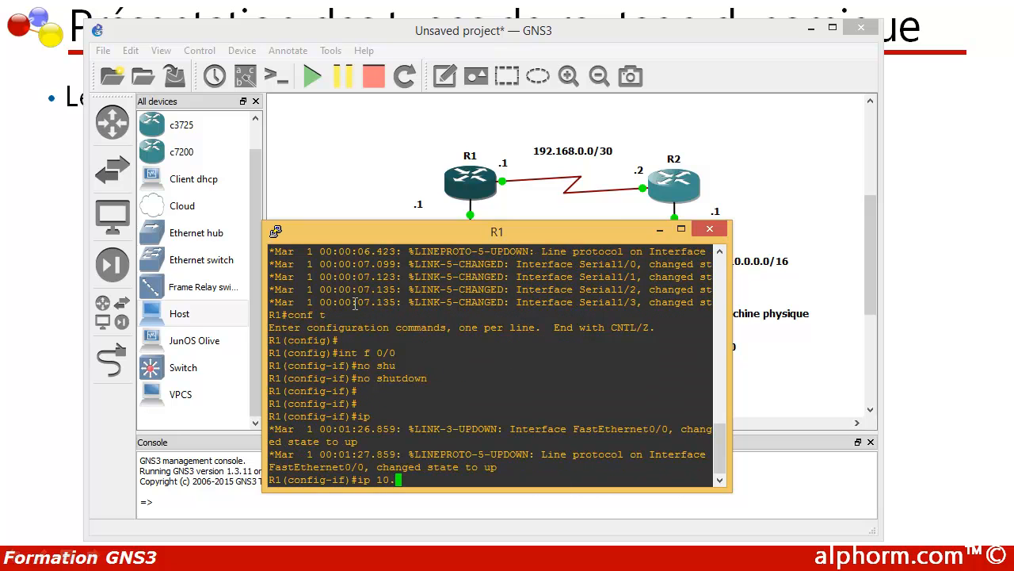
key("BackSpace")
key("BackSpace")
key("BackSpace")
key("BackSpace")
key("BackSpace")
type("add")
key("Tab")
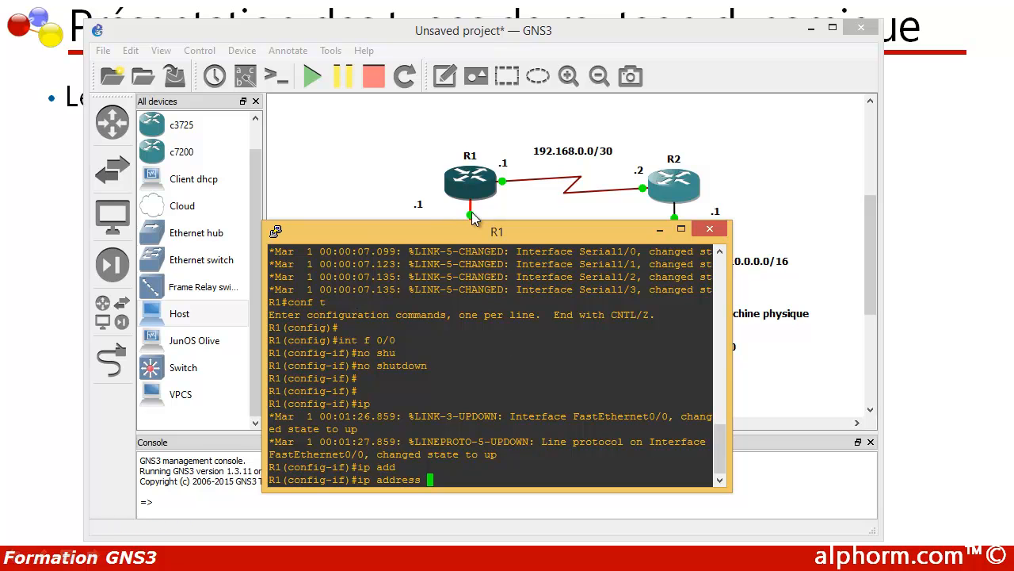
left_click_drag(477, 235, 553, 267)
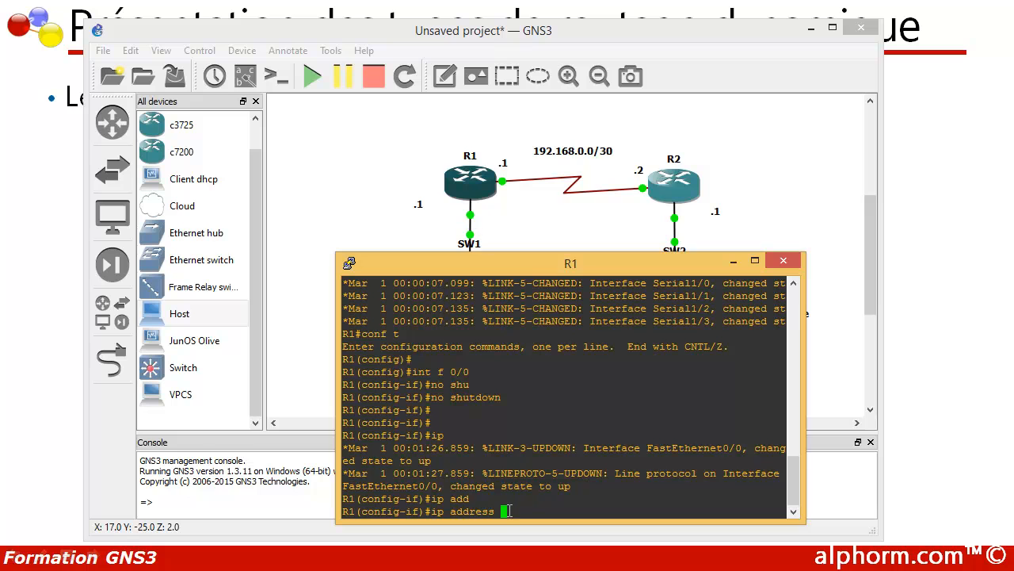
type("10.0.0.1 255.0.0.0")
key("Return")
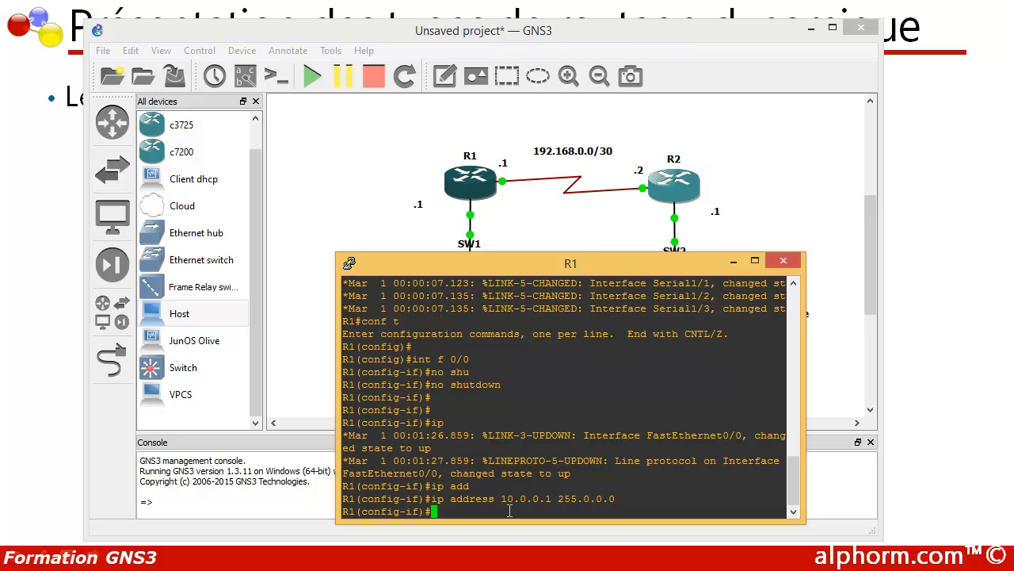
type("exit")
key("Return")
key("Return")
key("Return")
- Enable R1's serial interface s 1/0 with no shutdown
type("int")
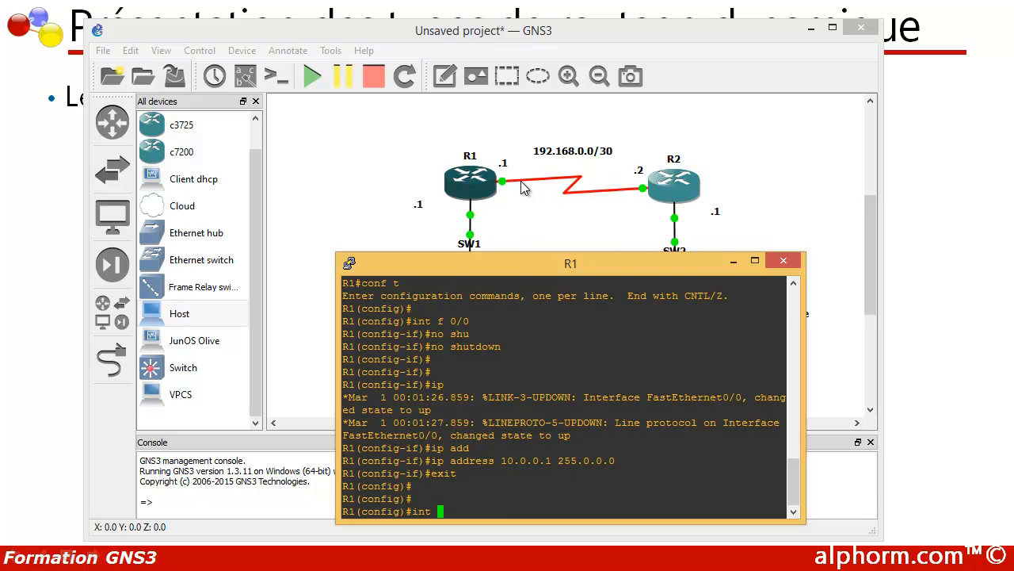
type("s 1/0")
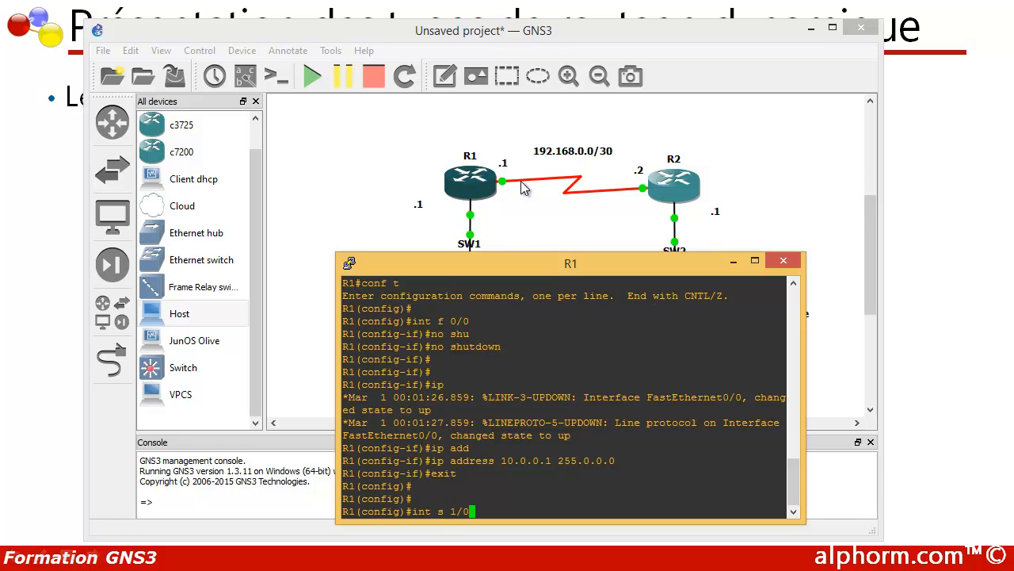
key("Return")
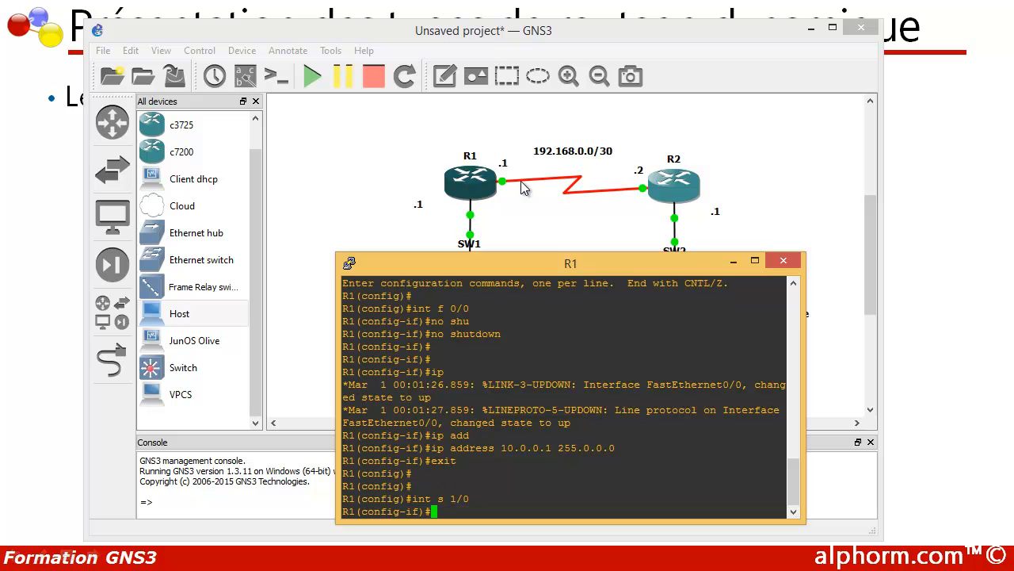
type("no shu")
key("Tab")
key("Return")
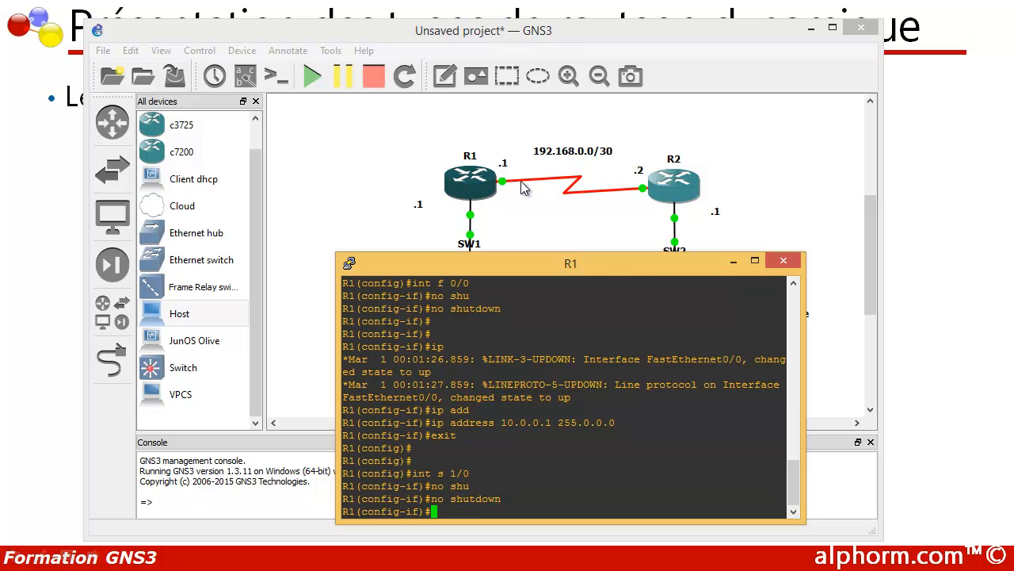
- Assign IP address 192.168.0.1 with mask 255.255.255.252 to R1's interface s 1/0 and exit interface configuration
type("ip add")
key("Tab")
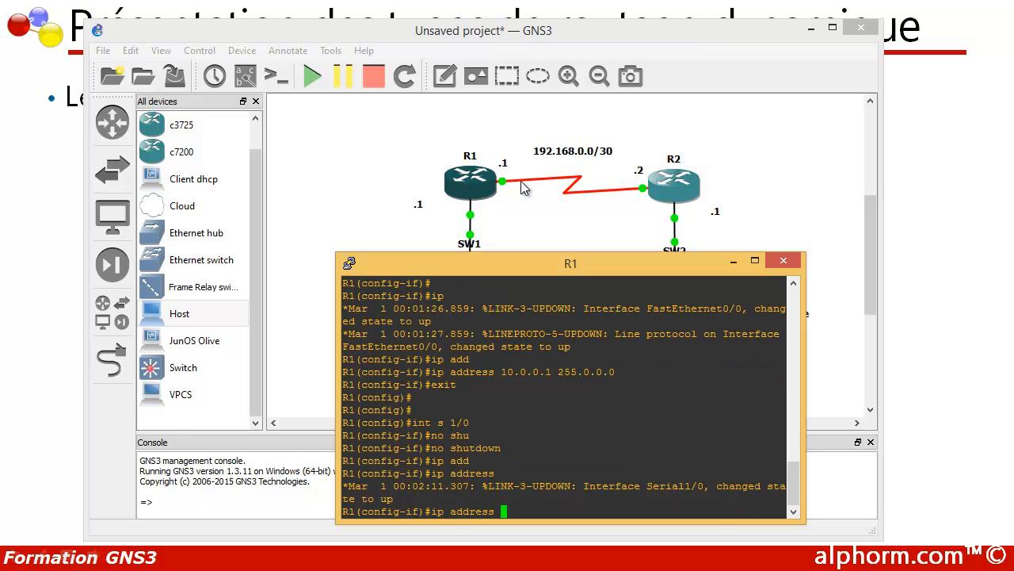
type("192.168.0.")
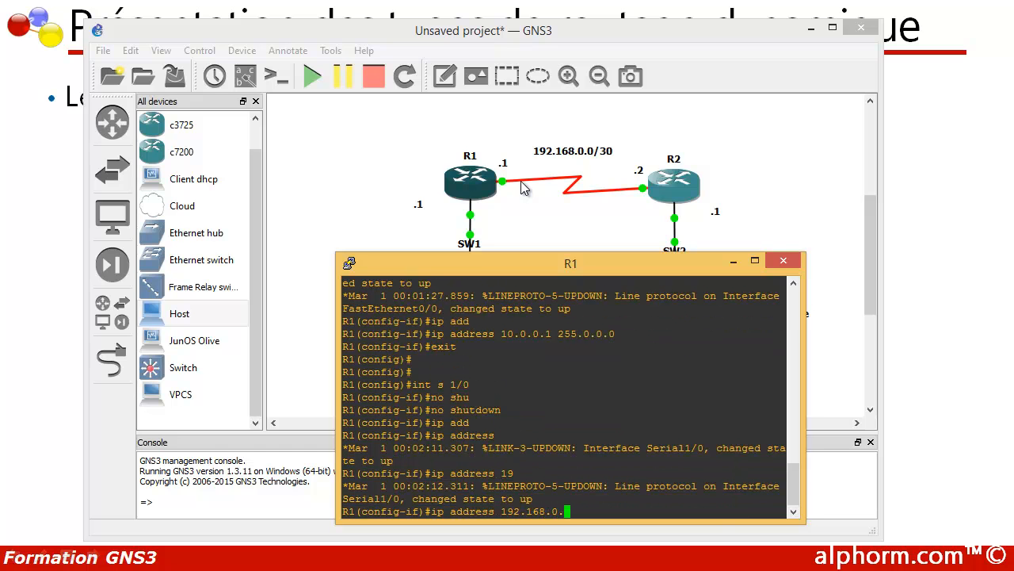
type("1 255.255.255.252")
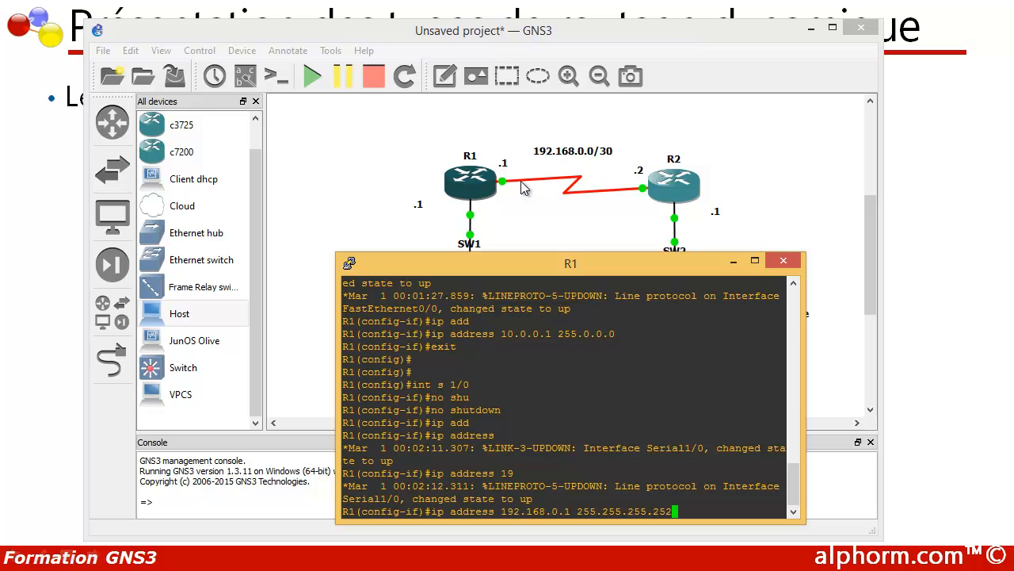
key("Return")
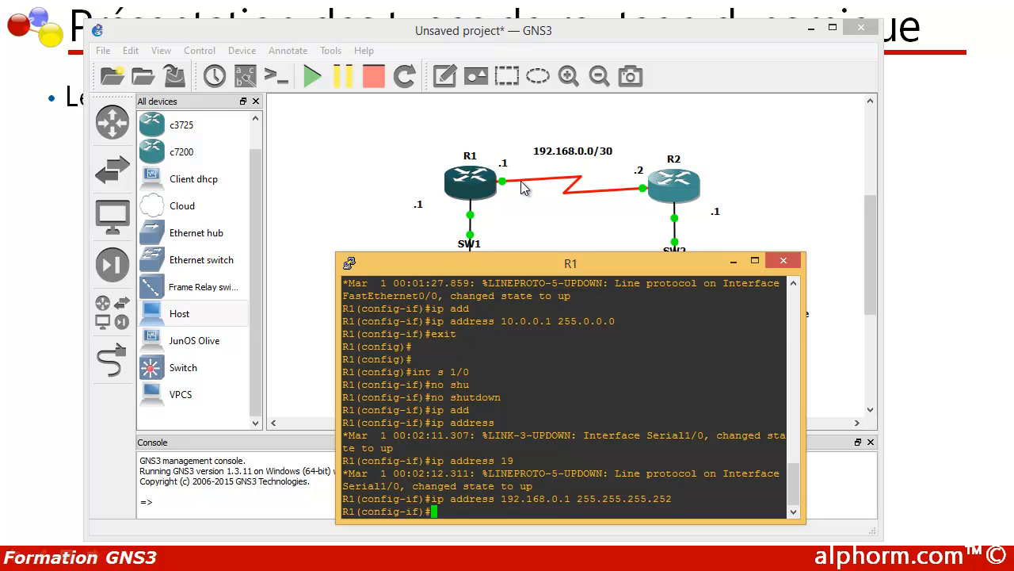
type("exit")
key("Return")
key("Return")
key("Return")
key("Return")
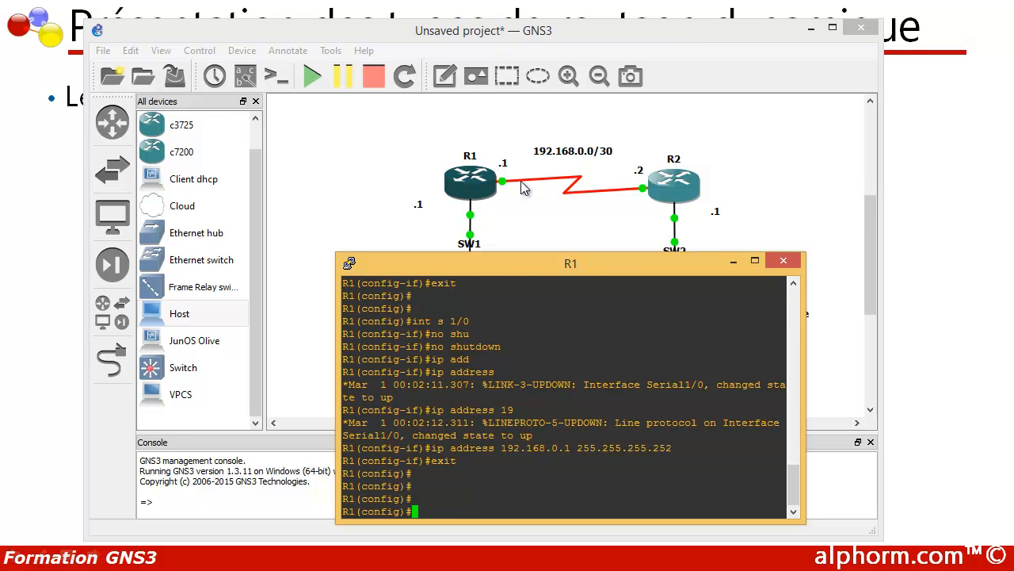
key("Return")
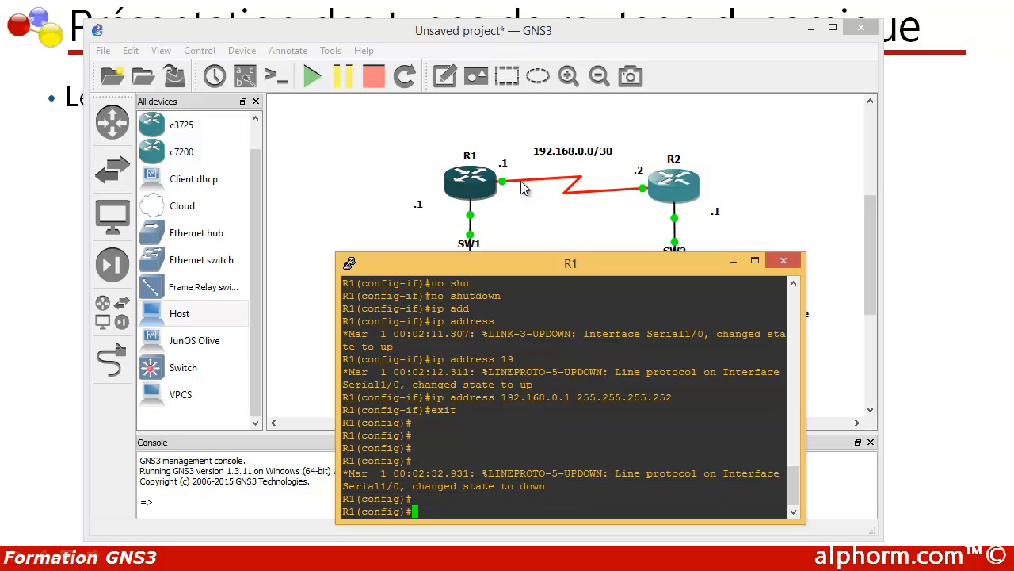
- Try to start RIP routing on R1 and issue the version command without a number
type("router rip")
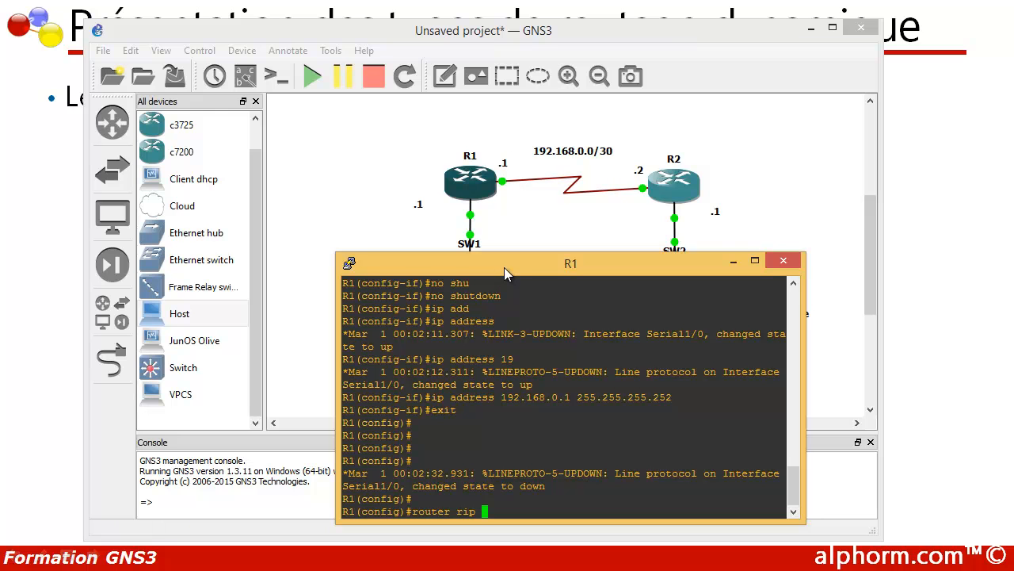
left_click_drag(504, 267, 500, 259)
key("Return")
type("versio")
key("Tab")
key("Return")
key("Up")
key("BackSpace")
key("BackSpace")
key("BackSpace")
key("BackSpace")
key("BackSpace")
key("BackSpace")
key("BackSpace")
key("BackSpace")
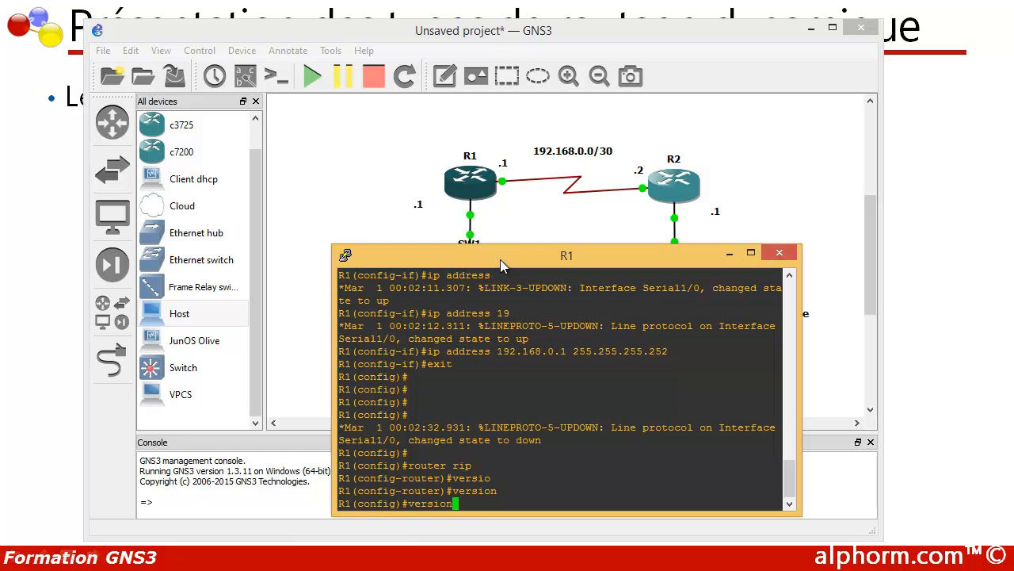
- Enter RIP router configuration on R1 and set the protocol to version 2
type("router rip")
key("Return")
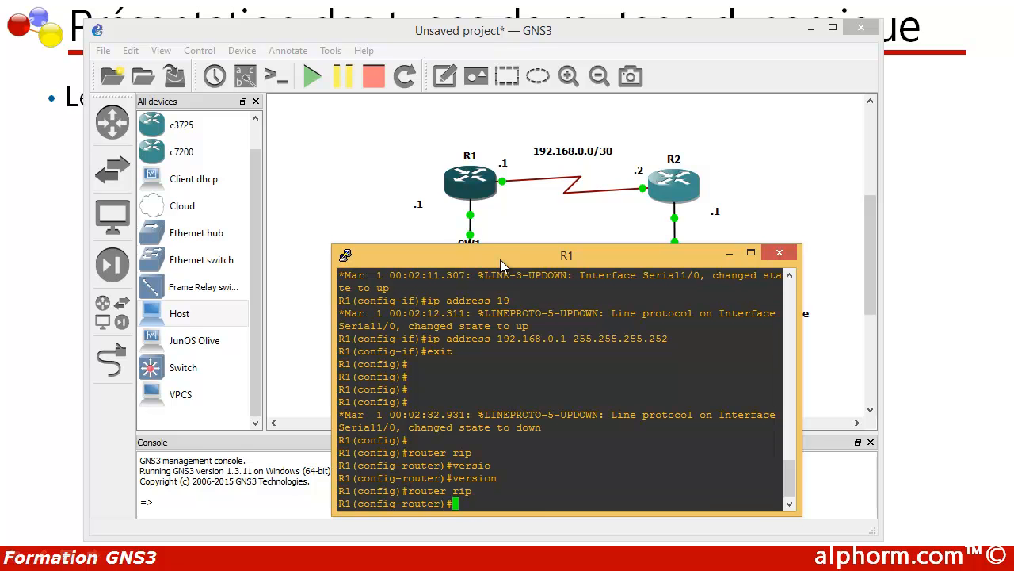
type("version 2")
key("Return")
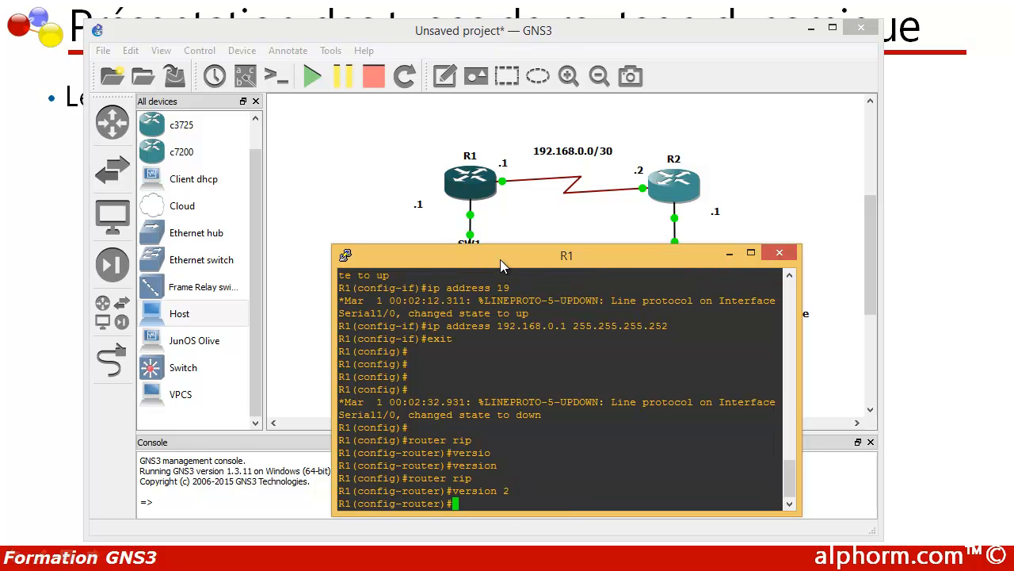
- Declare networks 10.0.0.0 and 192.168.0.0 in R1's RIP configuration
type("net")
key("Tab")
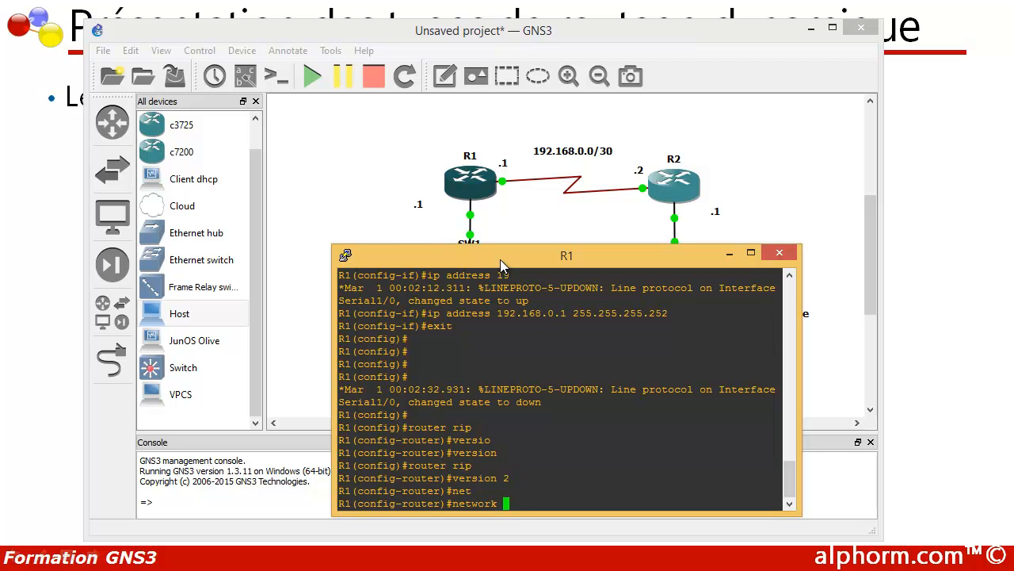
type("10.0.0.0")
key("Return")
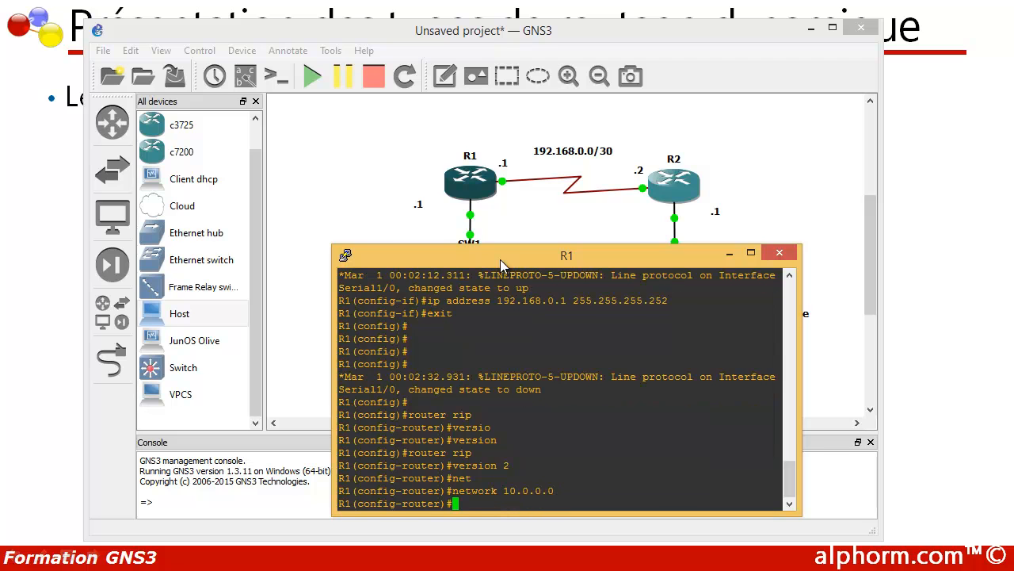
type("net")
key("Tab")
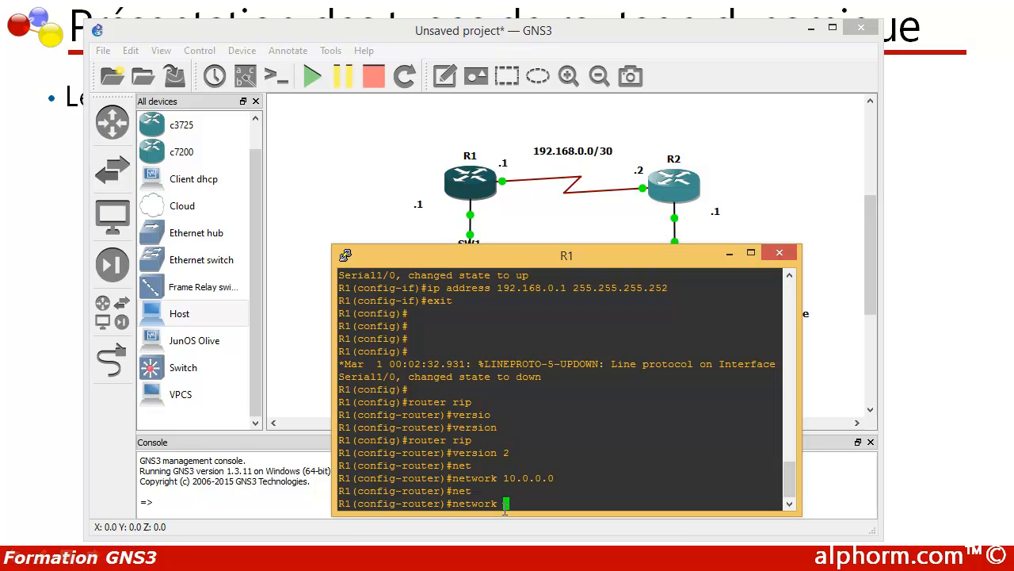
type("192.168.0.0")
key("Return")
- Disable RIP auto-summary on R1 and exit back to privileged mode
type("no au")
key("Tab")
key("Return")
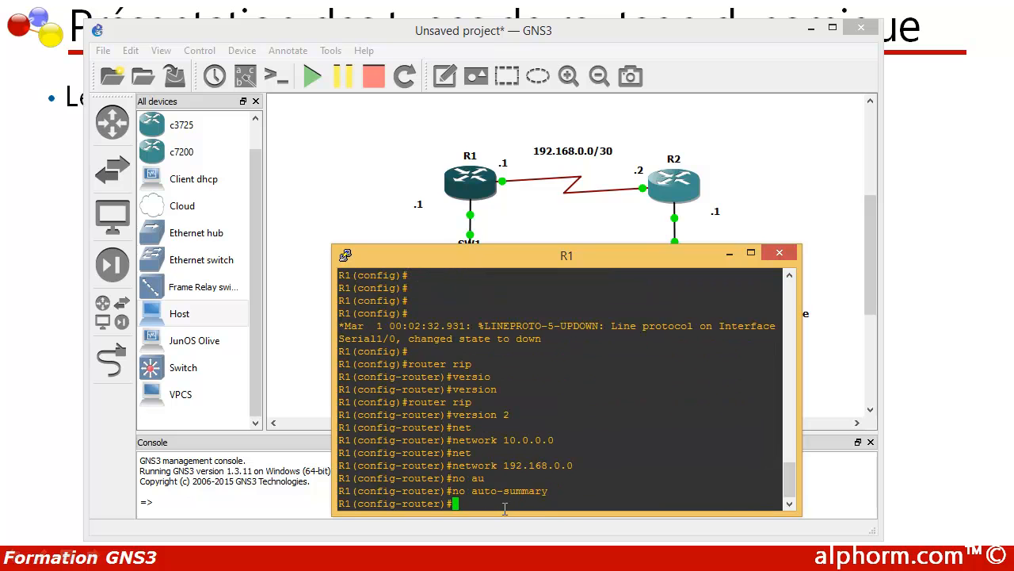
key("Return")
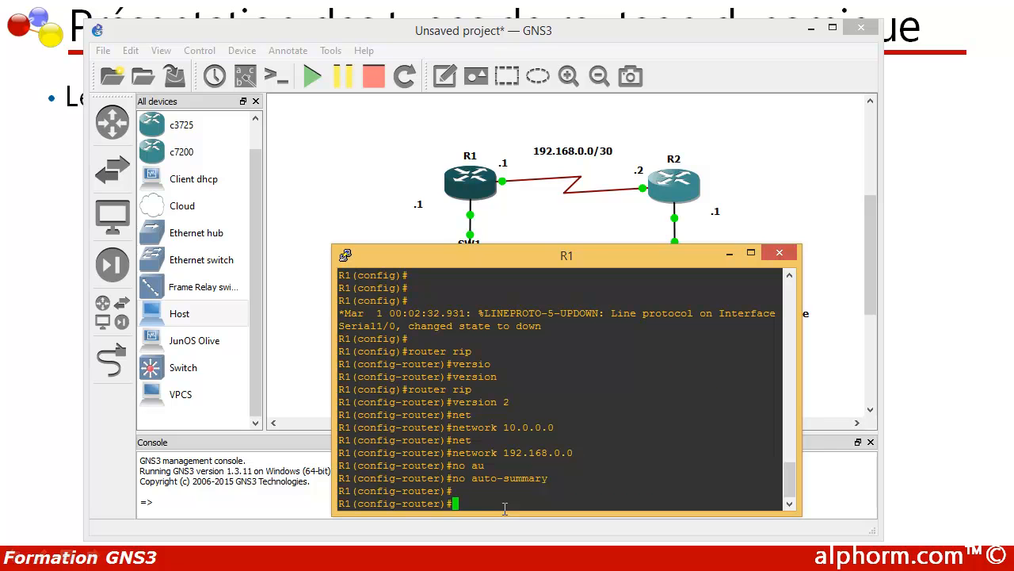
type("exit")
key("Return")
key("Return")
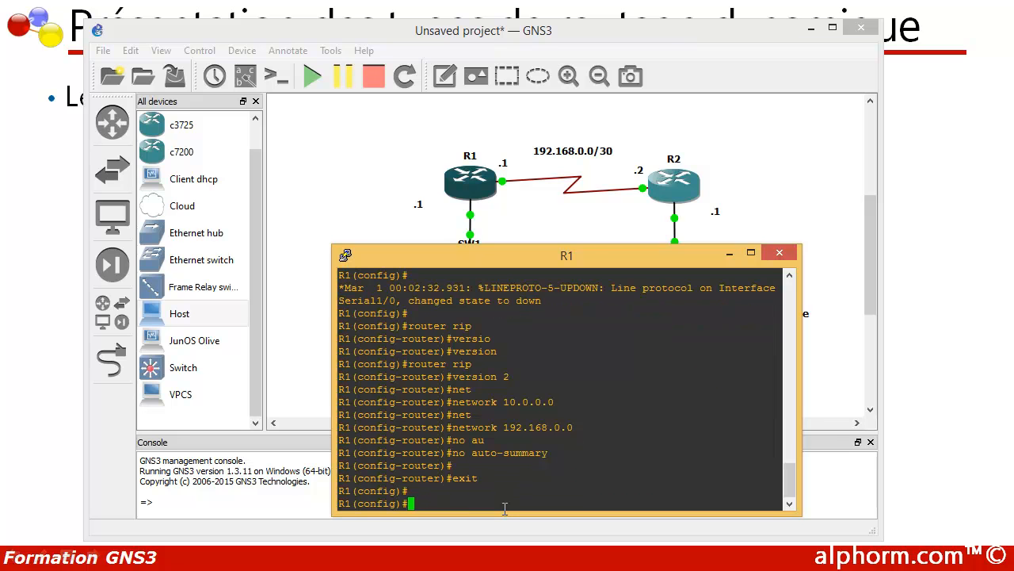
key("Return")
type("exit")
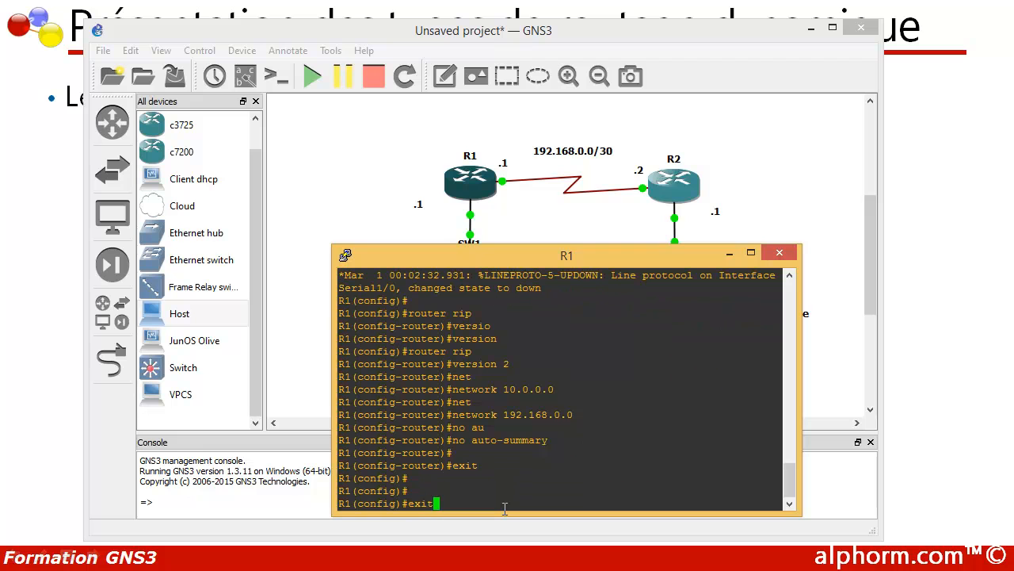
key("Return")
key("Return")
key("Return")
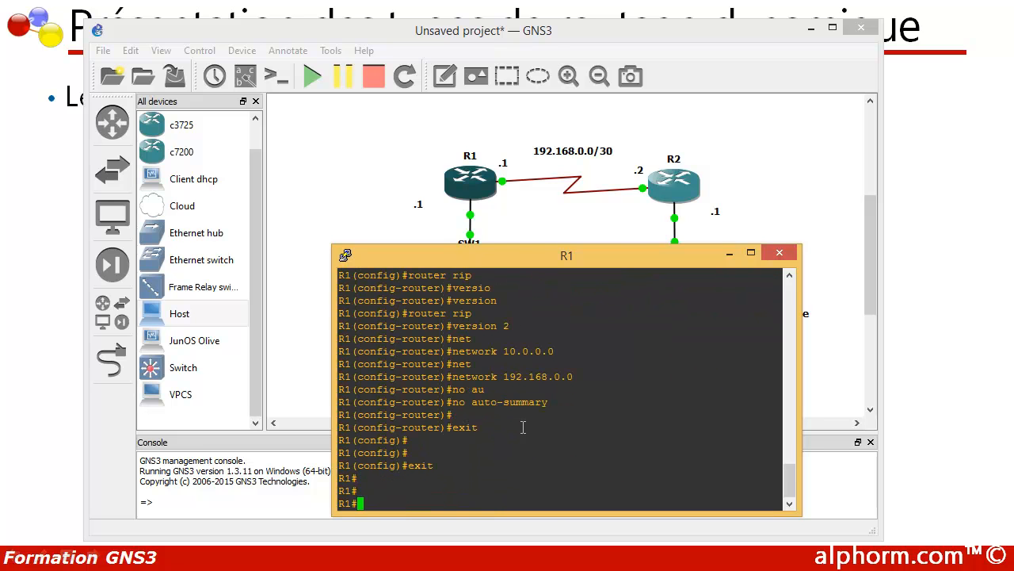
- Open the console of router R2 and bring up its command prompt below the routers in the topology
left_click_drag(524, 252, 525, 301)
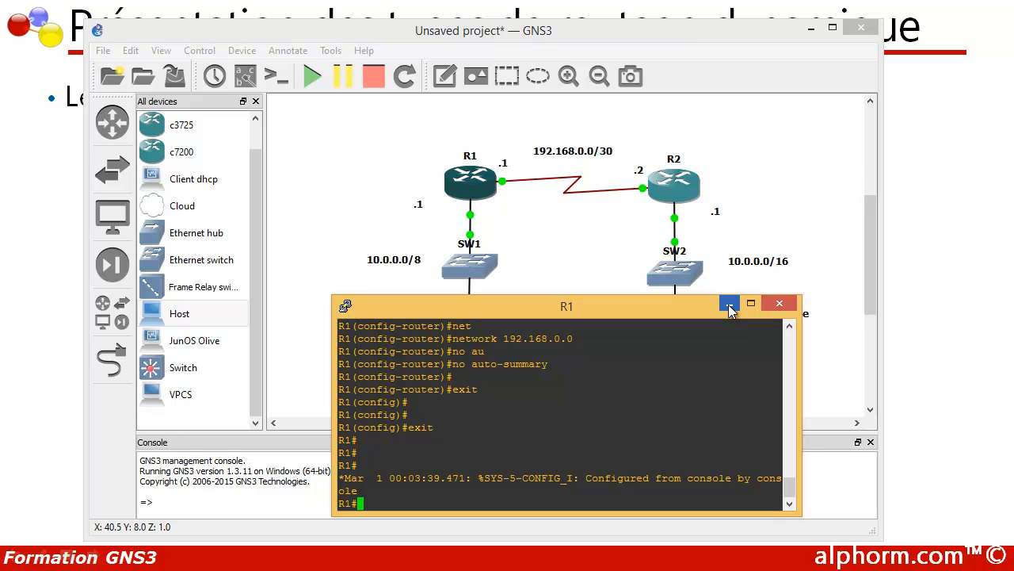
right_click(664, 195)
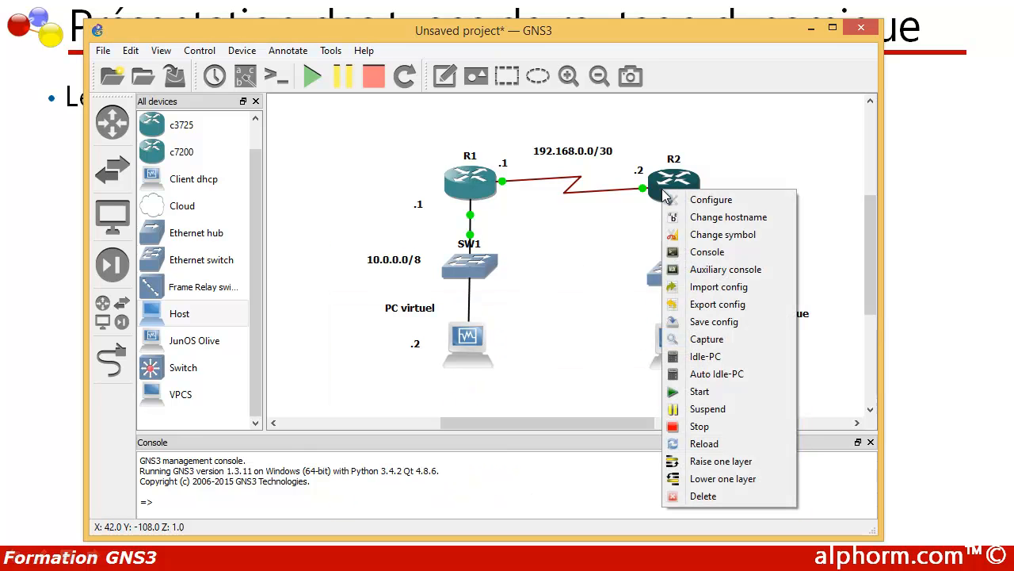
left_click(694, 260)
left_click_drag(190, 0, 306, 123)
key("Return")
left_click_drag(191, 125, 361, 265)
key("Return")
key("Return")
- Enter global configuration mode on R2 and enable interface FastEthernet 0/0 with no shutdown
key("Return")
type("conf t")
key("Return")
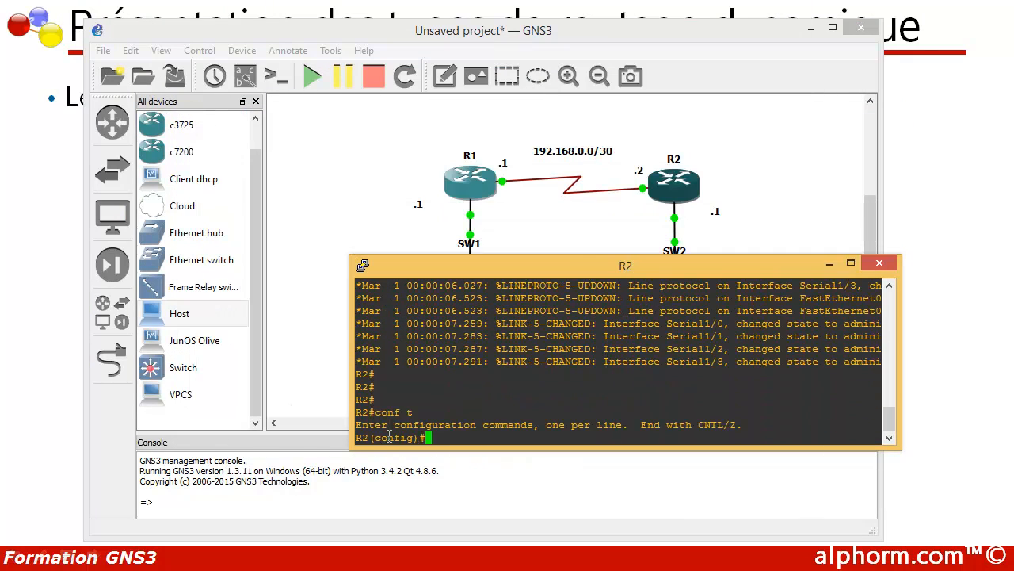
key("Return")
key("Return")
type("i")
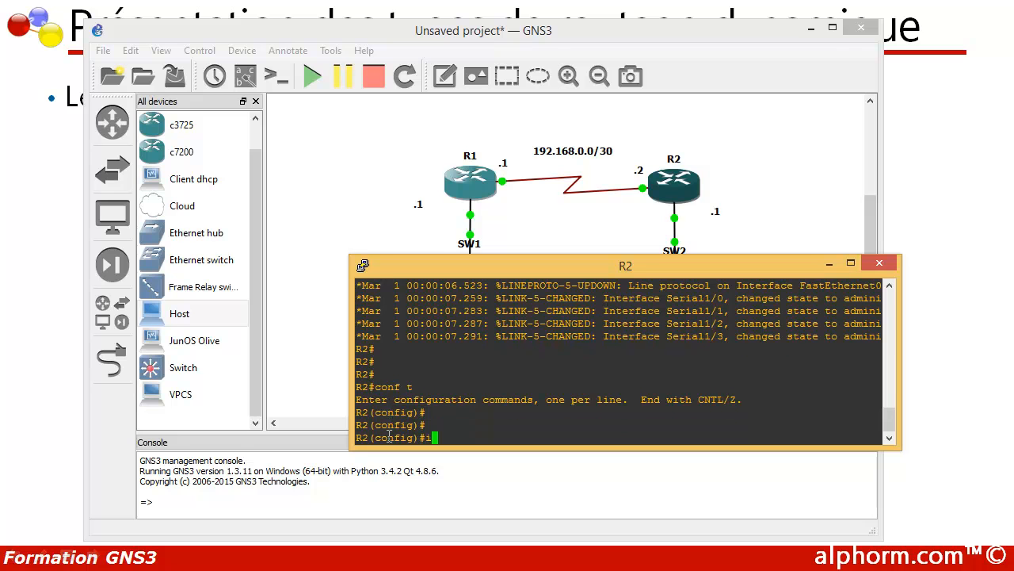
type("nt f")
left_click_drag(416, 275, 341, 315)
type("0/0")
key("Return")
type("no shu")
key("Tab")
key("Return")
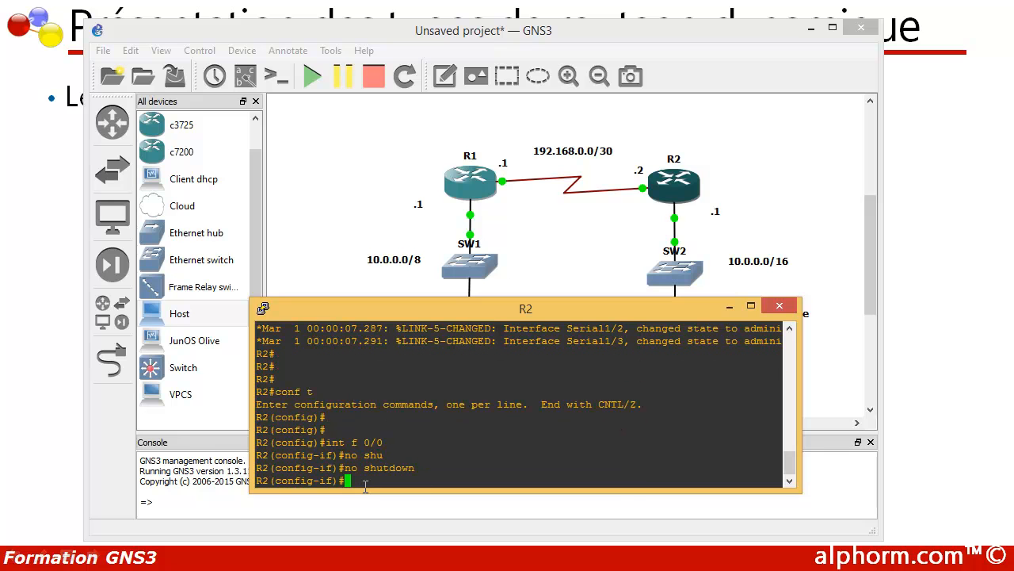
- Assign IP address 10.0.0.1 with mask 255.255.0.0 to R2's FastEthernet 0/0 interface
type("ip add")
key("Tab")
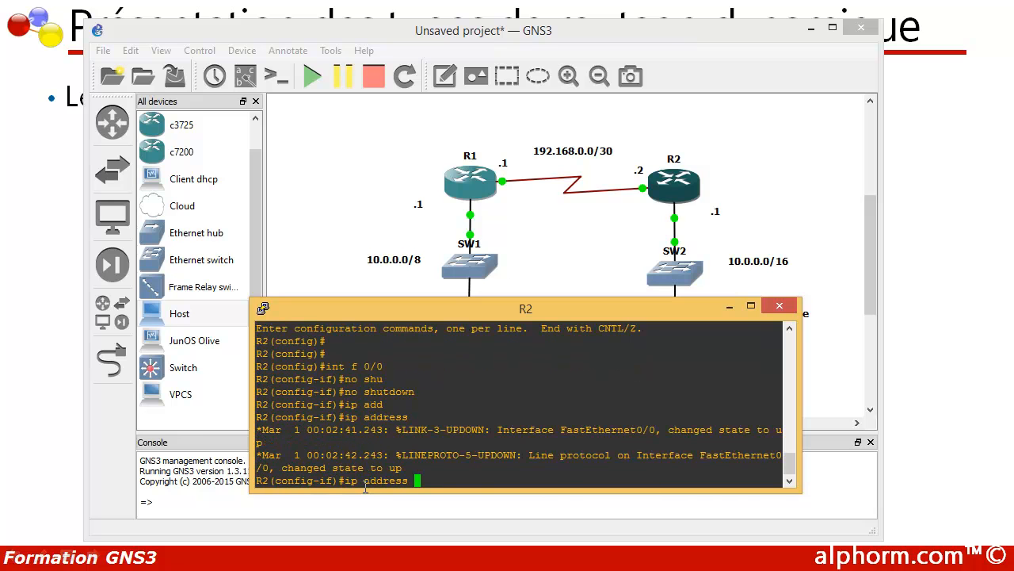
type("10.0.0.1 2")
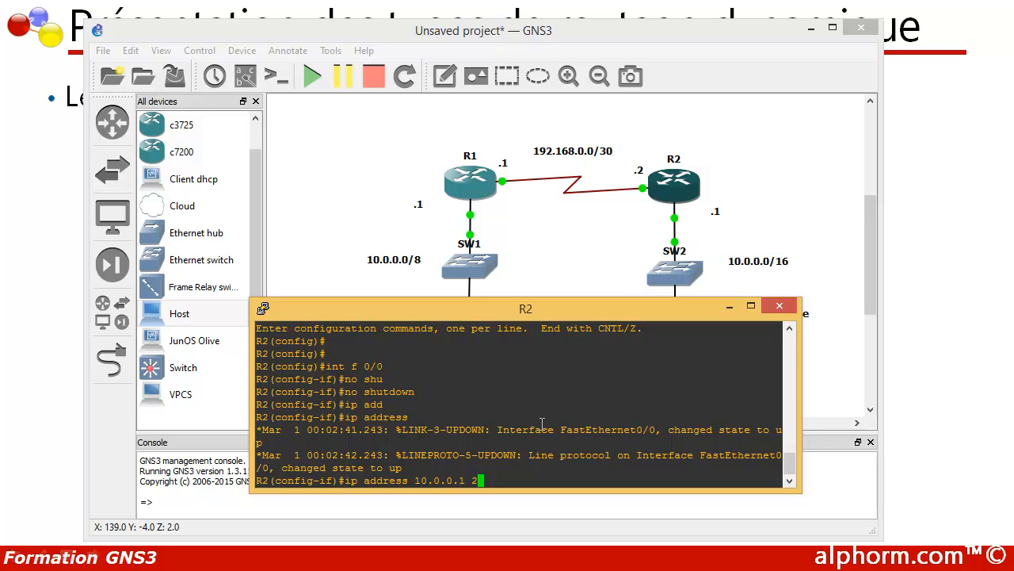
type("55.25")
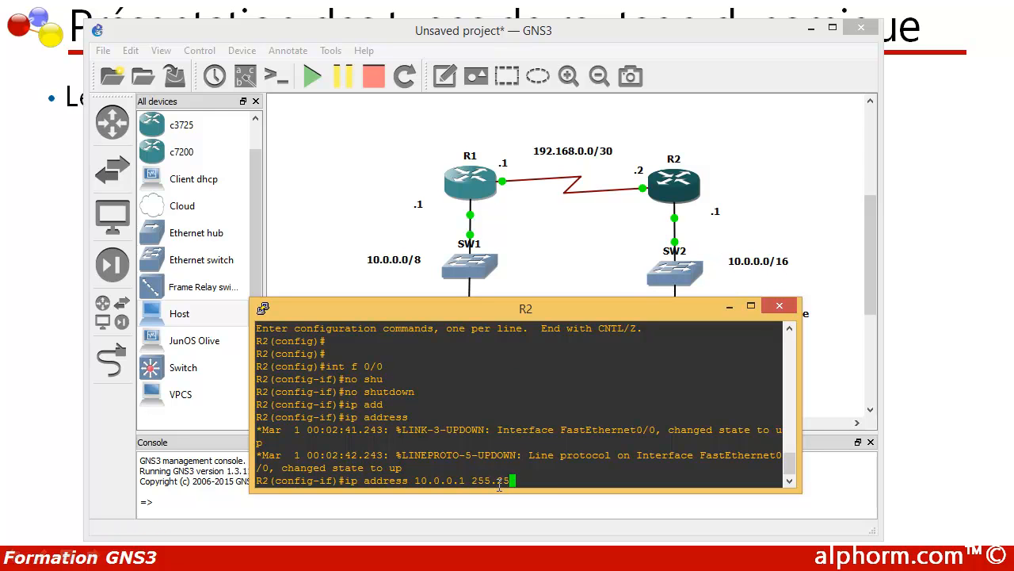
type("5.0.0")
key("Return")
type("no s")
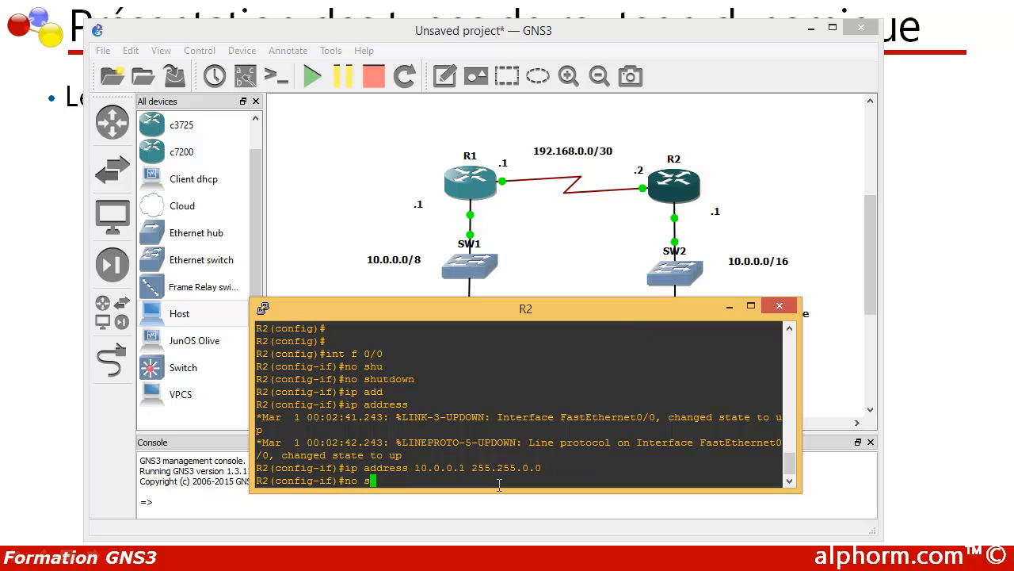
key("BackSpace")
key("BackSpace")
key("BackSpace")
key("BackSpace")
left_click_drag(415, 376, 370, 376)
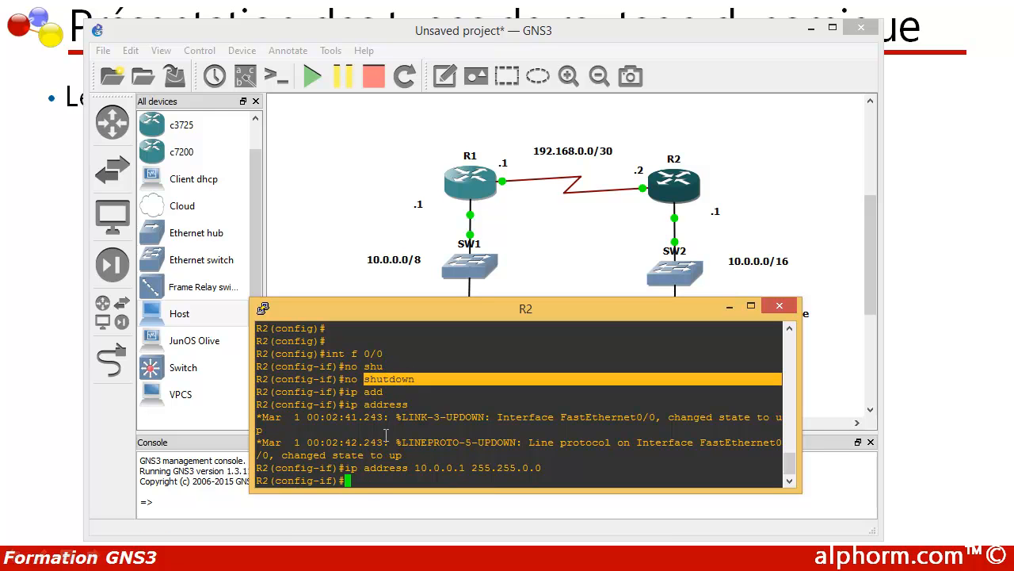
- Leave the FastEthernet 0/0 configuration and return to R2's global configuration mode
left_click(373, 480)
type("exit")
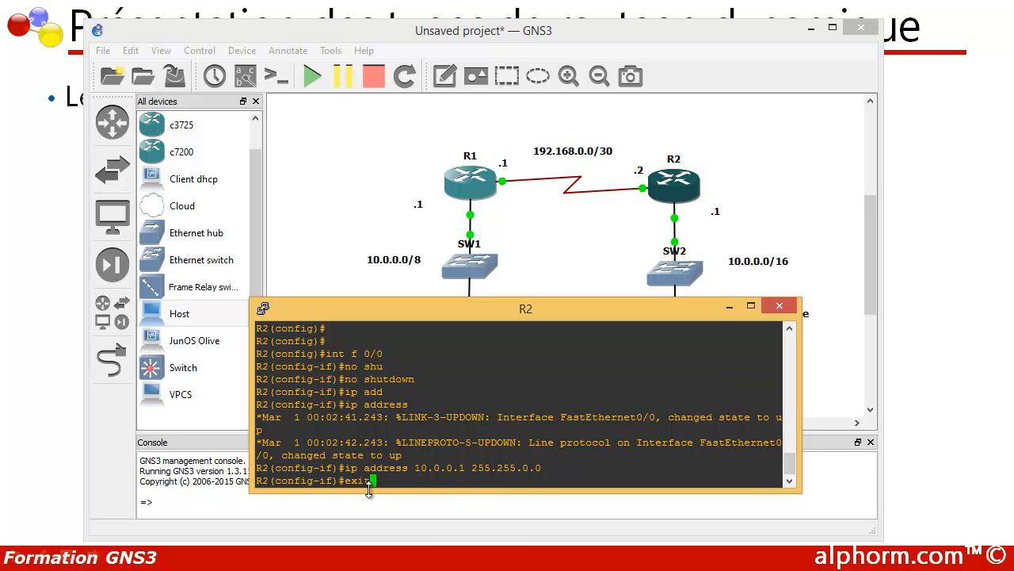
key("Return")
key("Return")
key("Return")
- Assign IP address 192.168.0.2 with mask 255.255.255.252 to interface Serial 1/0 on R2
type("int ")
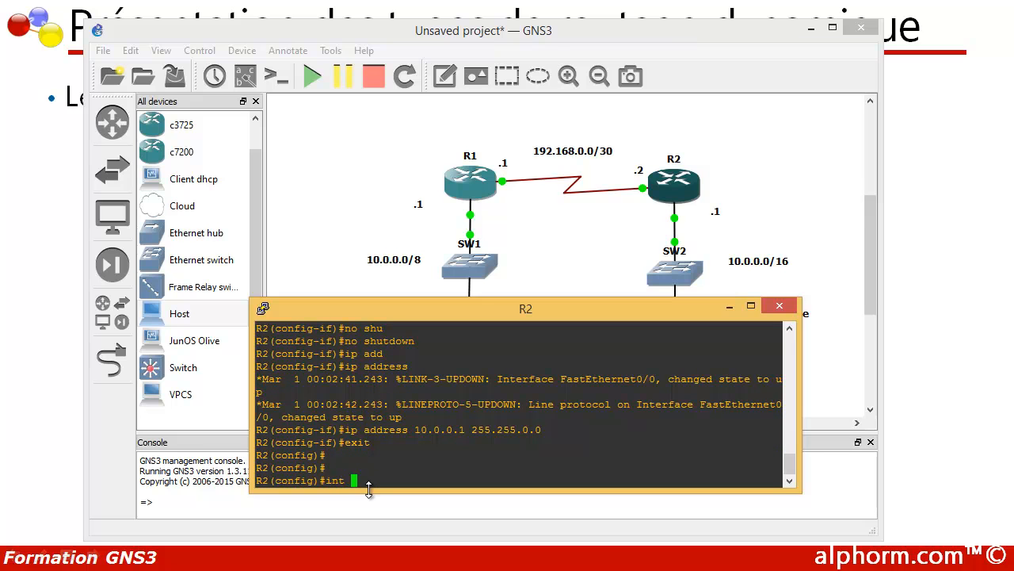
type("s 1/0")
key("Return")
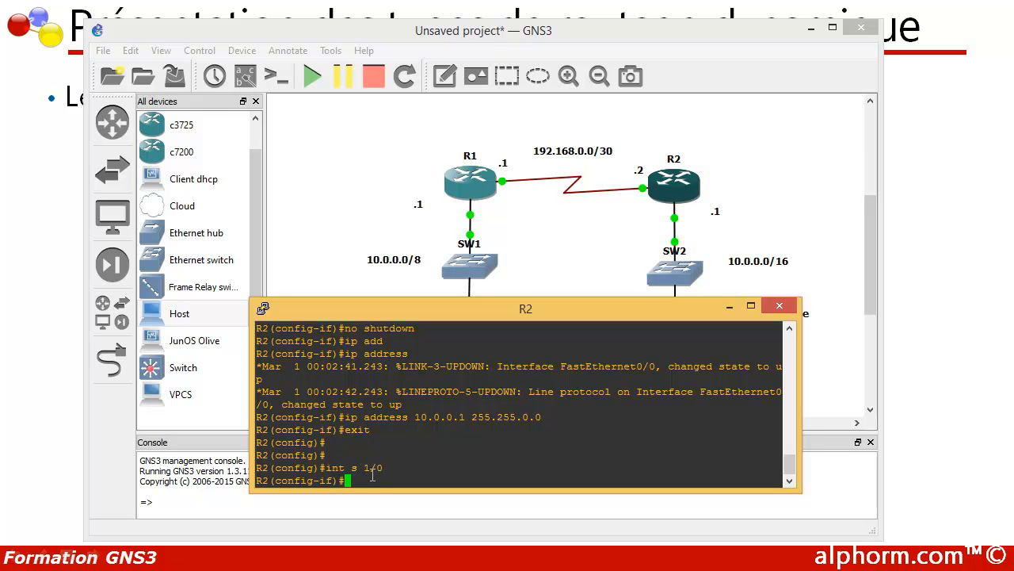
type("ip add")
key("Tab")
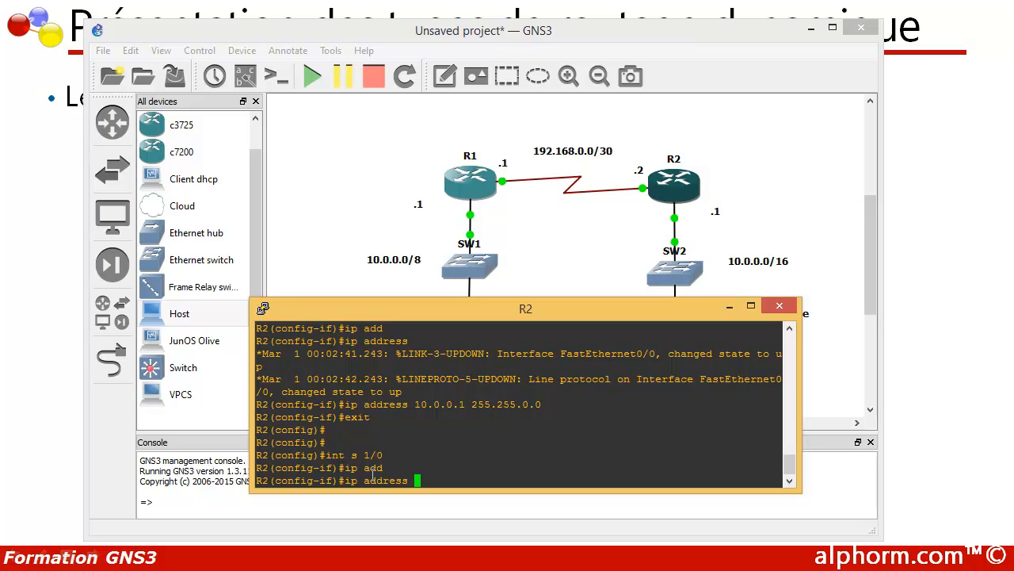
type("192.168.0.2 255.255.255.252")
key("Return")
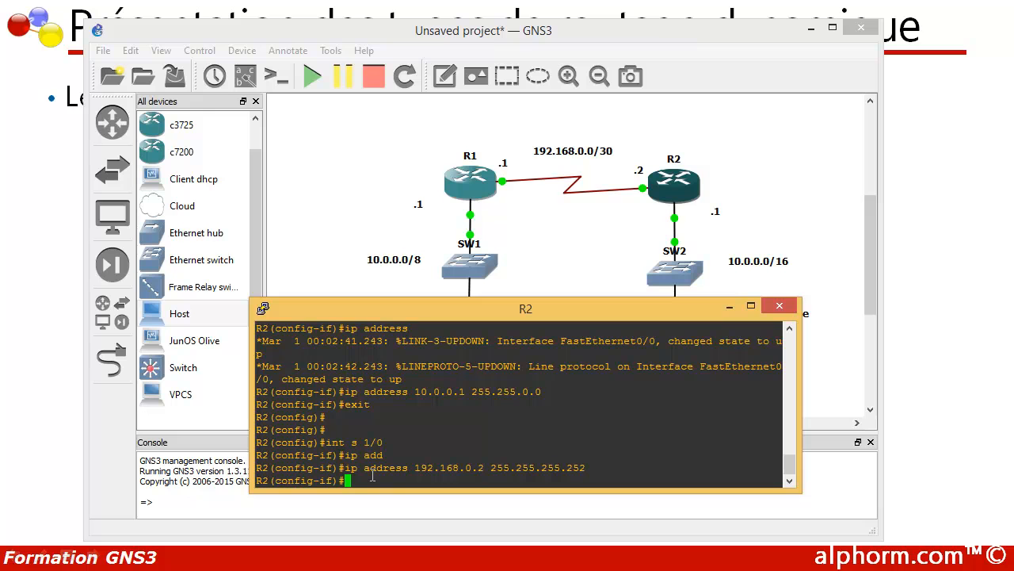
- Enable R2's Serial 1/0 interface with no shutdown and exit to global configuration mode
type("no shu")
key("Tab")
key("Return")
key("Return")
key("Return")
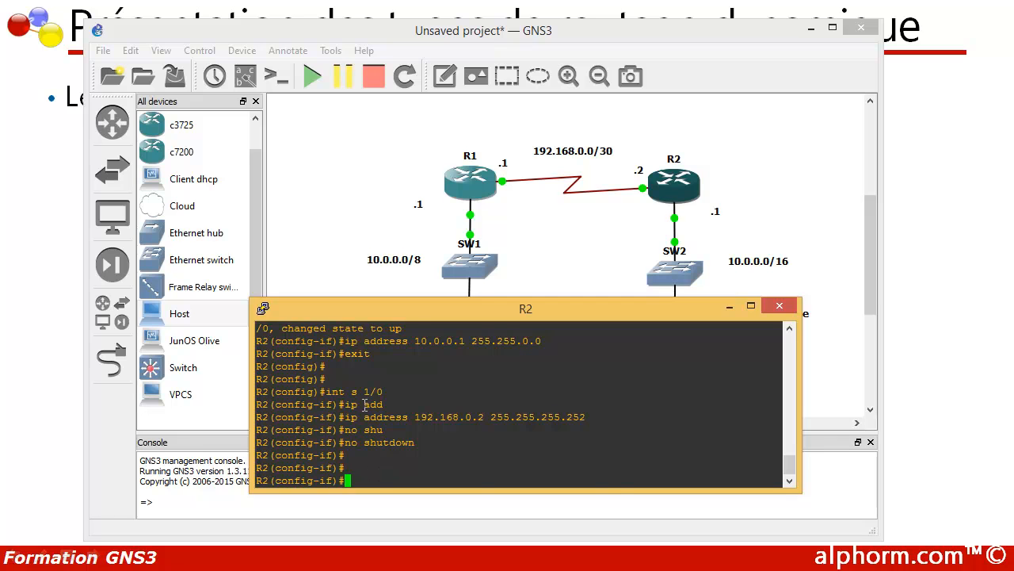
type("exit")
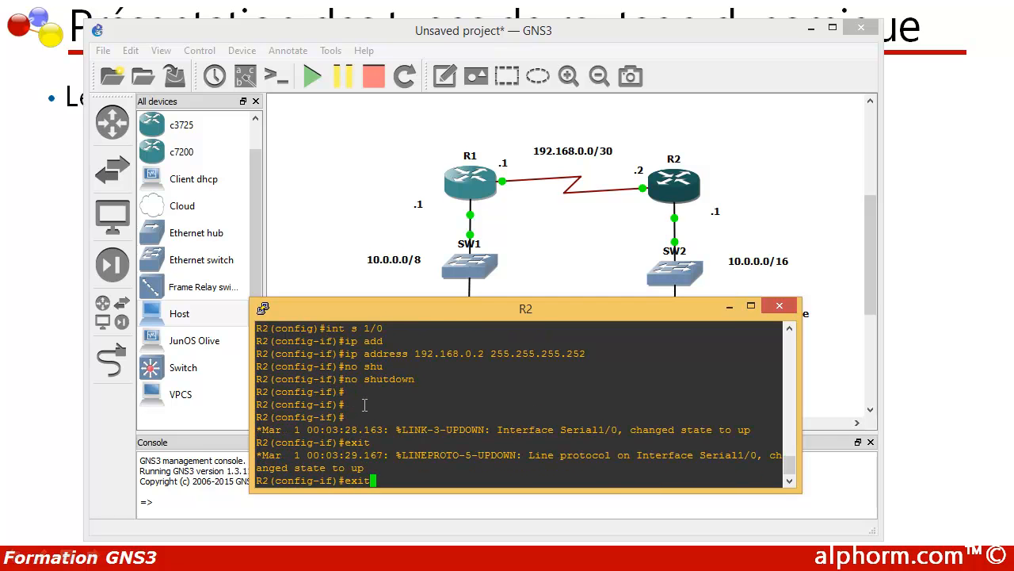
key("Return")
key("Return")
- Enter RIP router configuration on R2 and set the protocol to version 2
type("router rip")
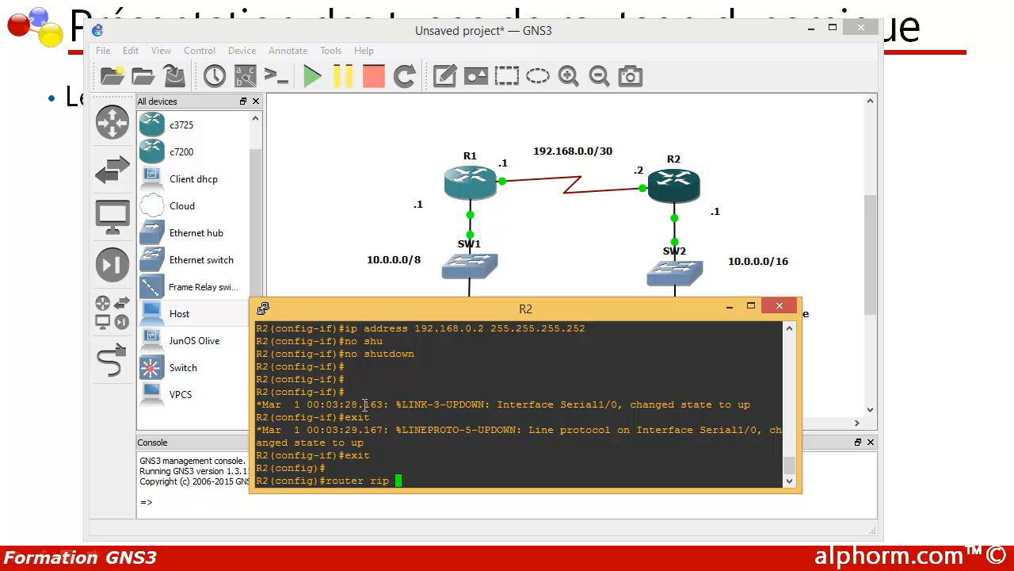
key("Return")
type("ver")
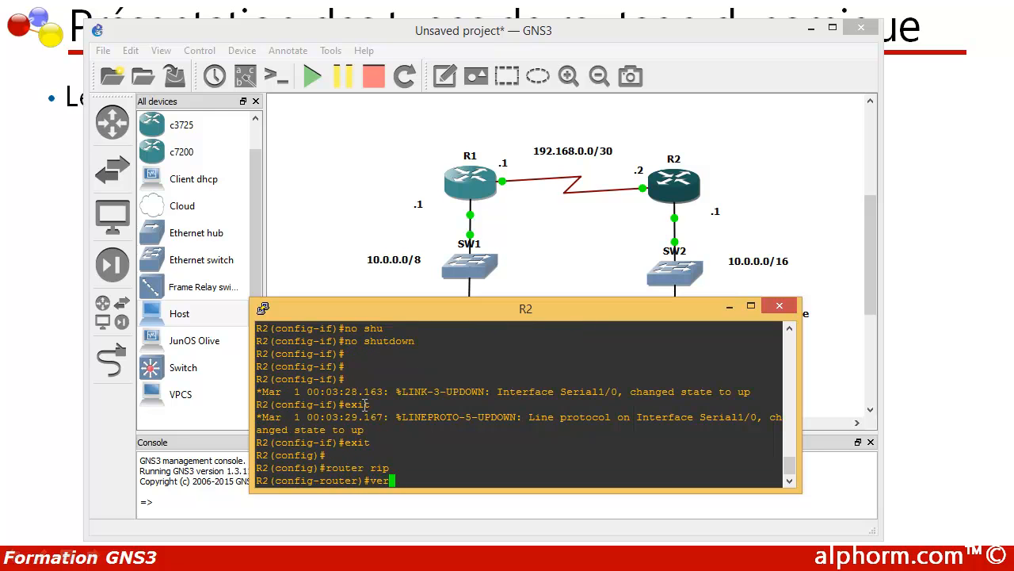
type("sion 2")
key("Return")
- Declare networks 10.0.0.0 and 192.168.0.0 in R2's RIP configuration
type("net")
key("Tab")
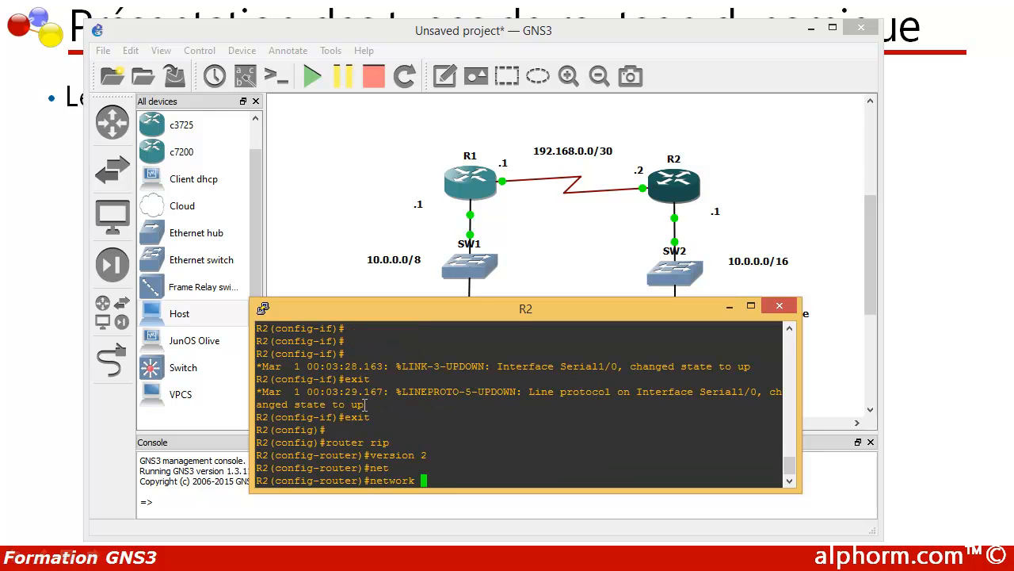
type("10.0.0.0")
key("Return")
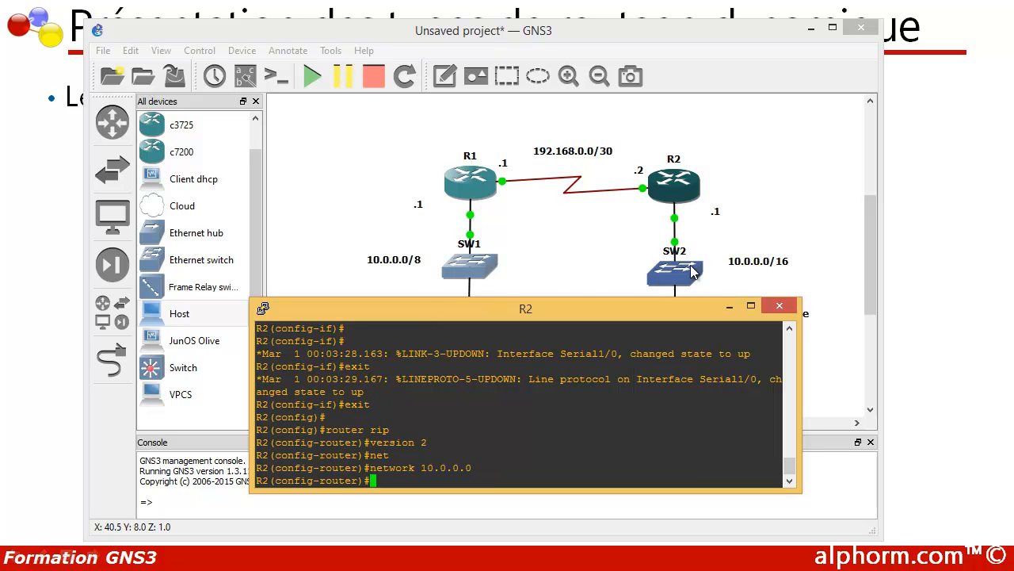
left_click(610, 238)
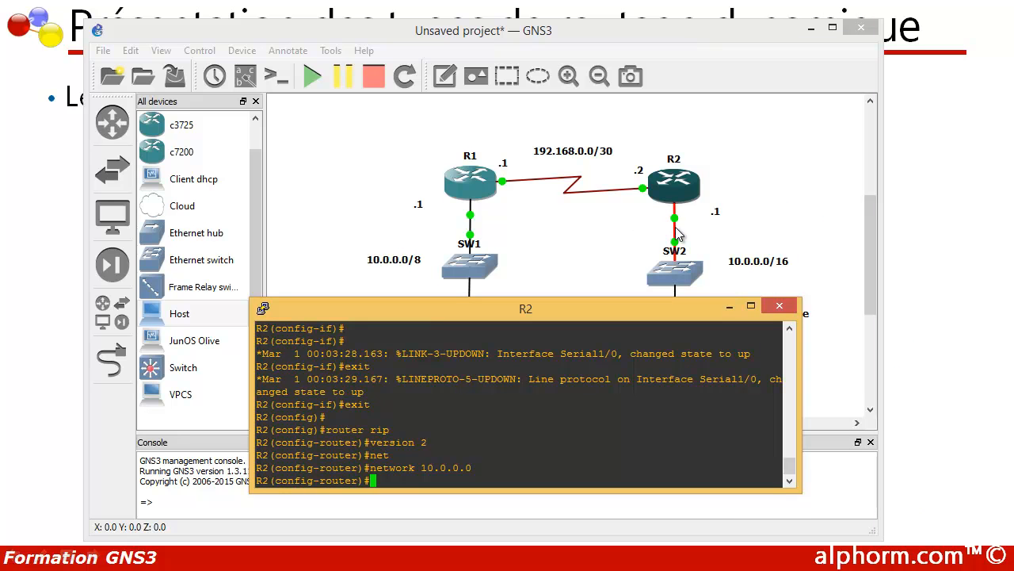
type("net")
key("Tab")
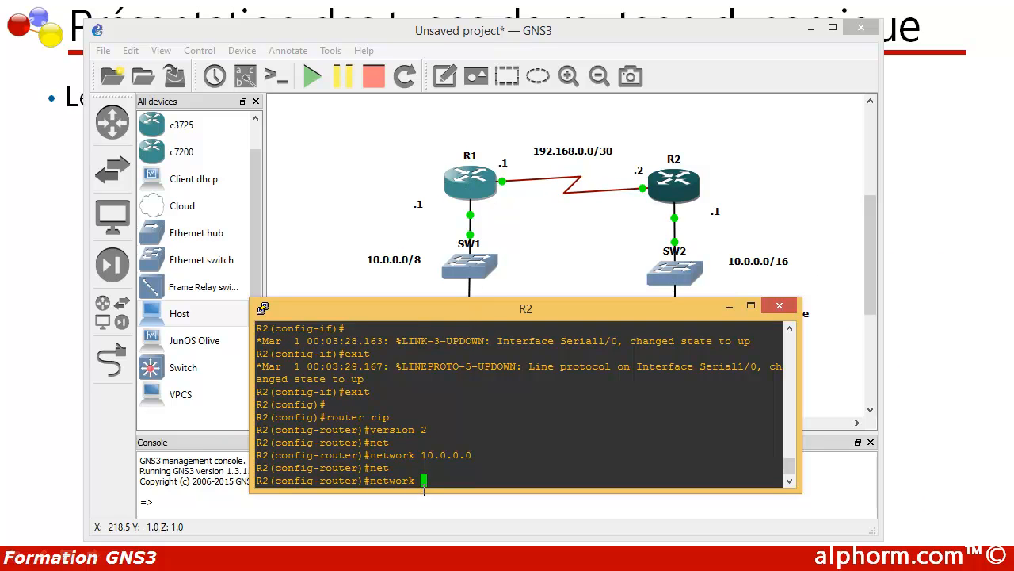
type("192")
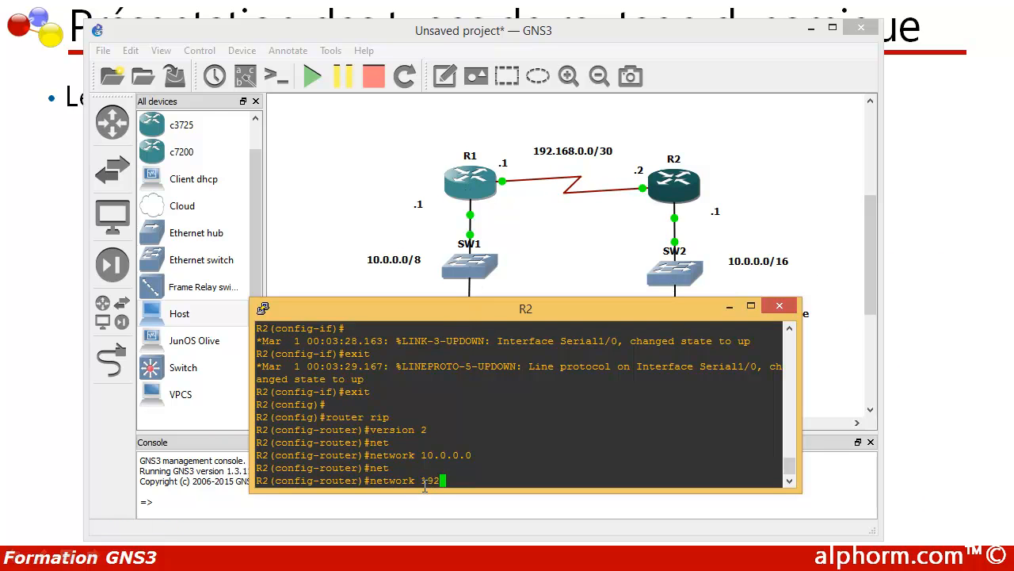
type(".168.0.0")
key("Return")
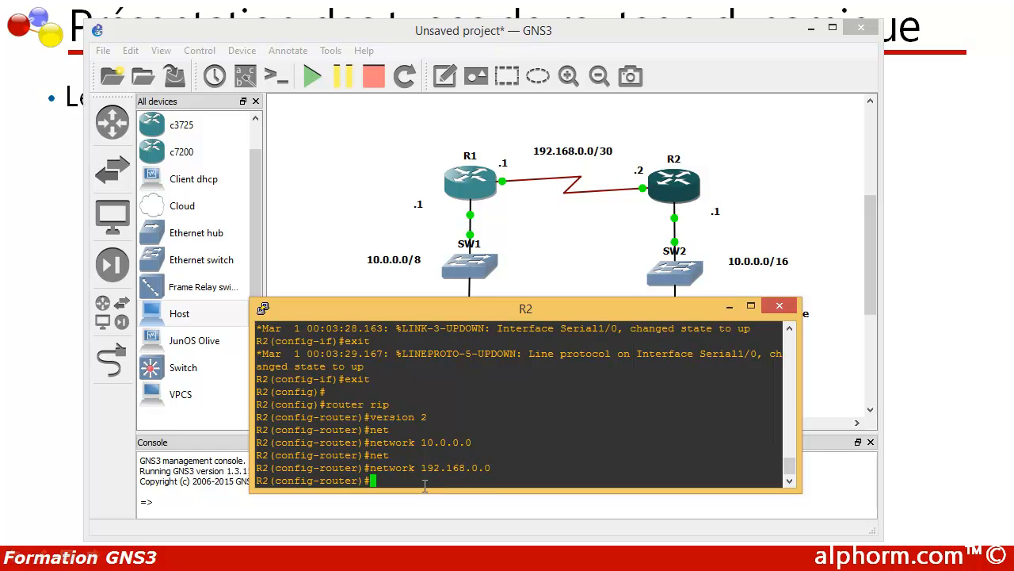
- Disable RIP auto-summary on R2 and exit back to privileged mode
type("no au")
key("Tab")
key("Return")
type("exit")
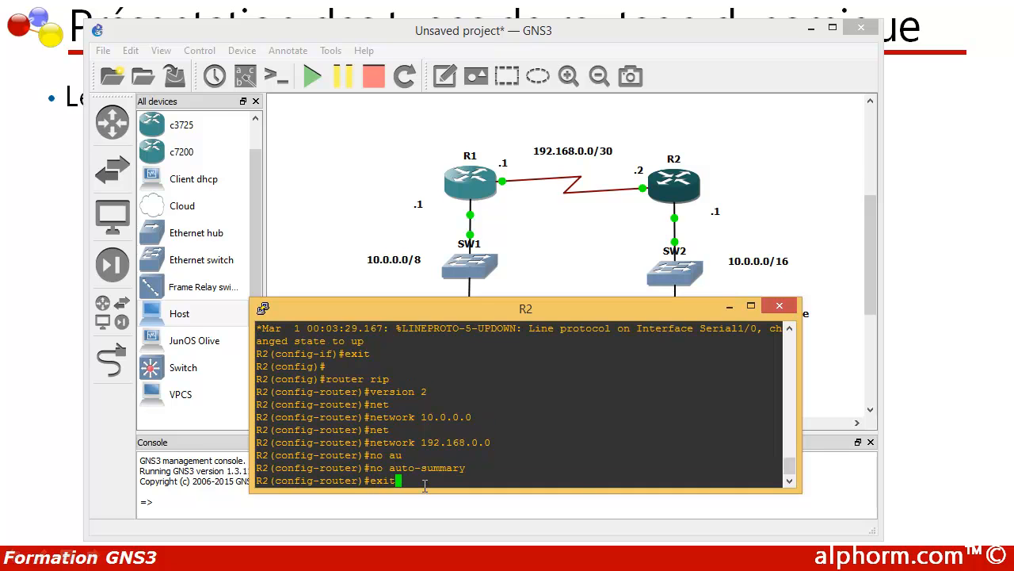
key("Return")
key("Return")
key("Return")
type("exit")
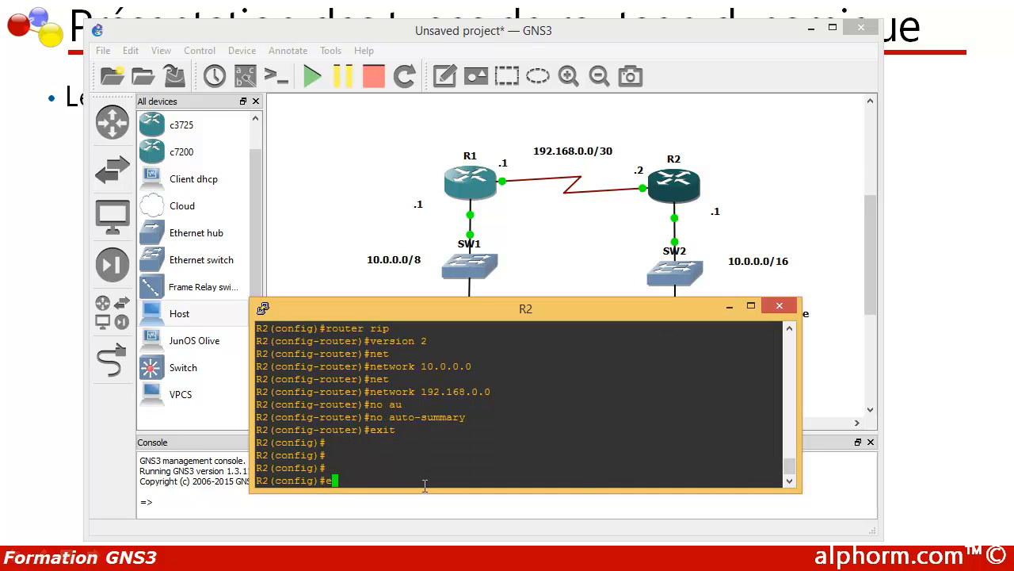
key("Return")
key("Return")
key("Return")
key("Return")
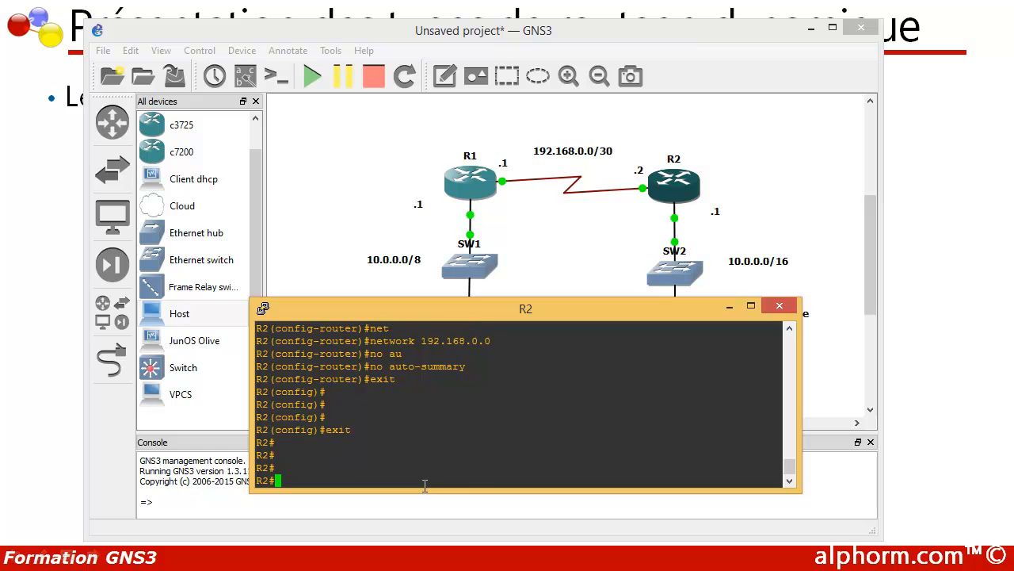
key("Return")
key("Return")
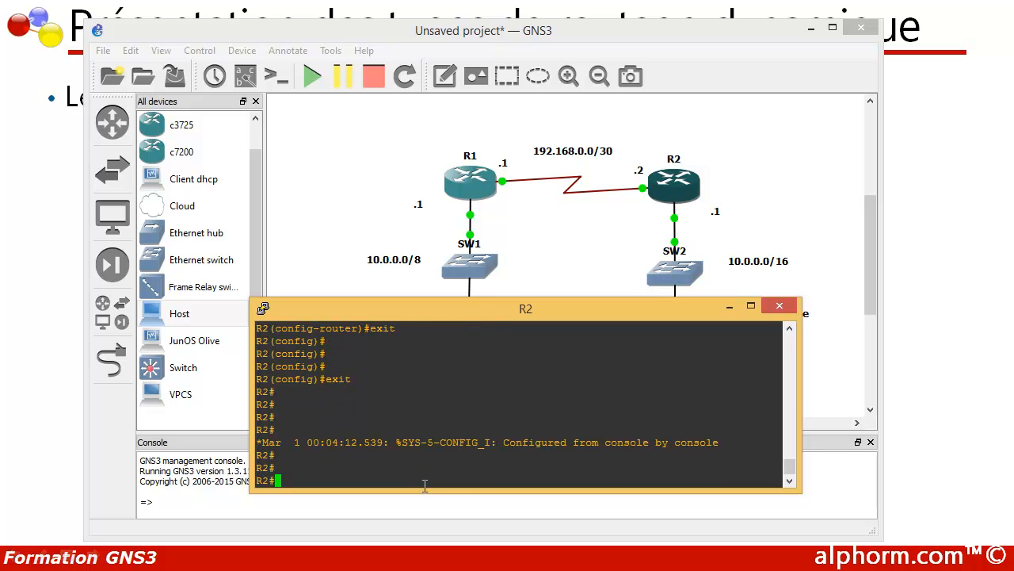
- Display only the router section of R2's running configuration
type("show run |N")
key("BackSpace")
type("section ")
type("reou")
key("BackSpace")
key("BackSpace")
key("BackSpace")
type("outer")
key("Return")
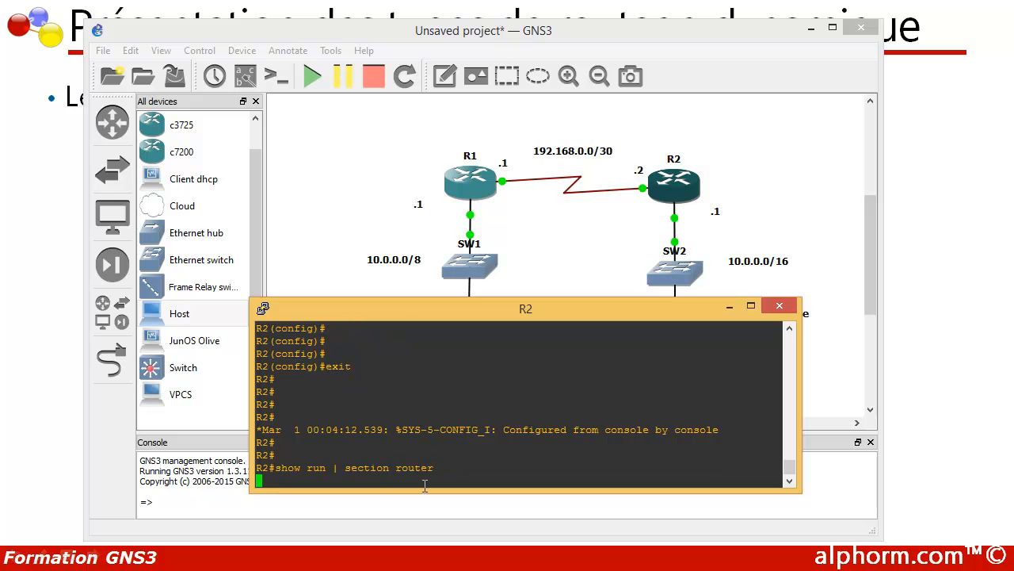
- Switch to R1's console and display the router section of its running configuration
left_click(468, 559)
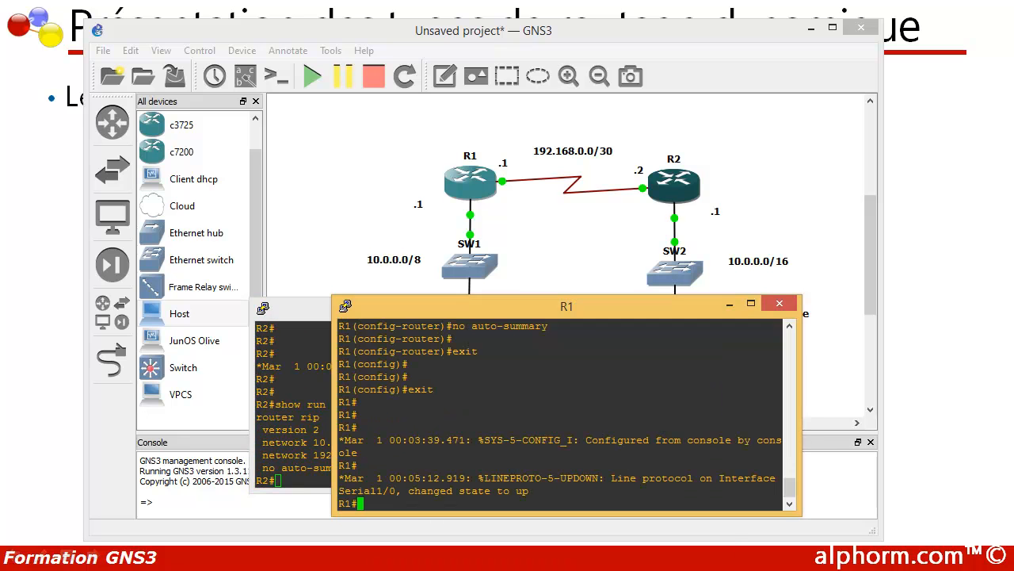
type("show run | section router")
key("Return")
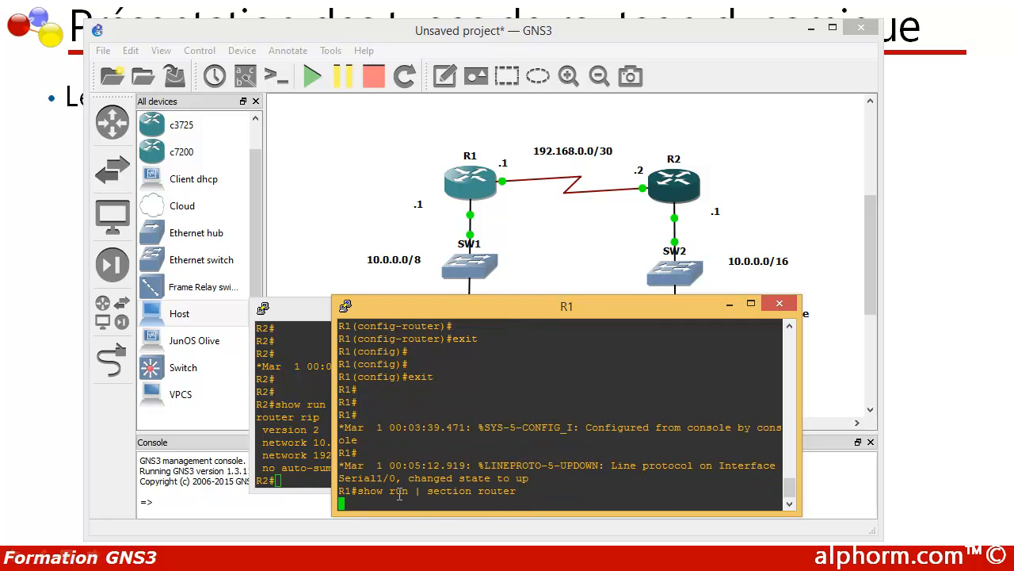
- Return to R2's console and review the RIP network and auto-summary lines in its configuration output
left_click(319, 470)
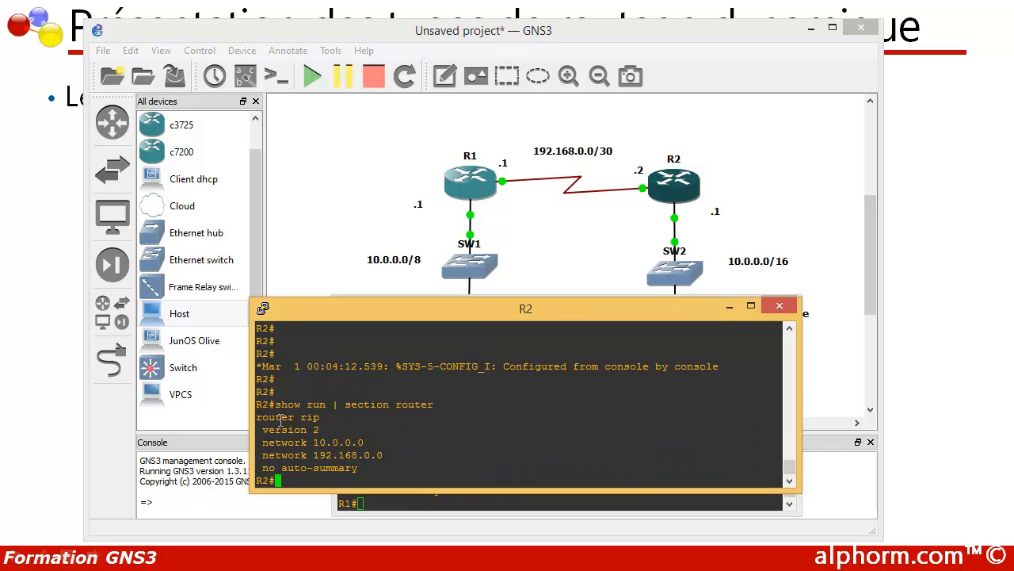
left_click_drag(256, 417, 390, 450)
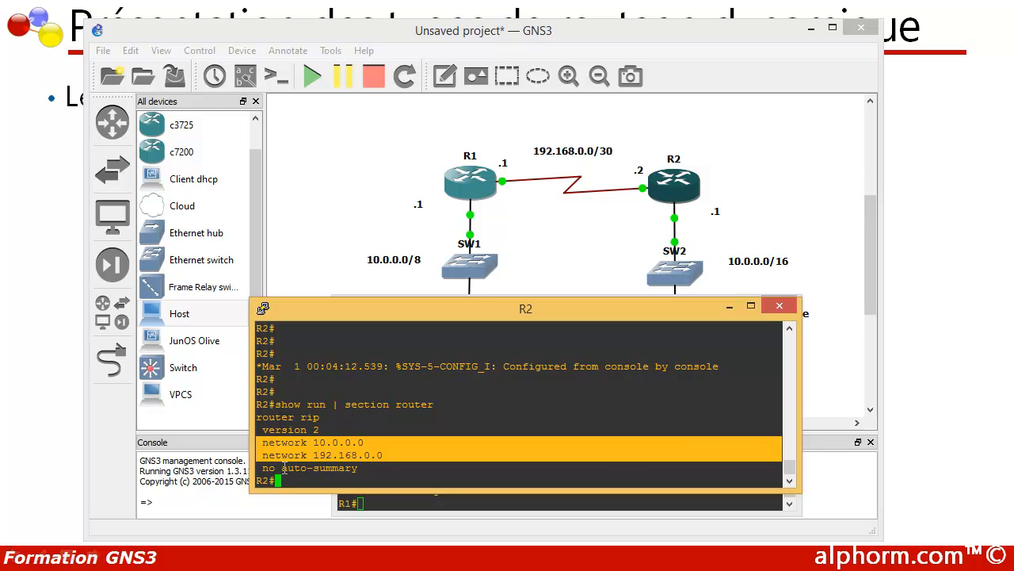
left_click_drag(263, 467, 358, 468)
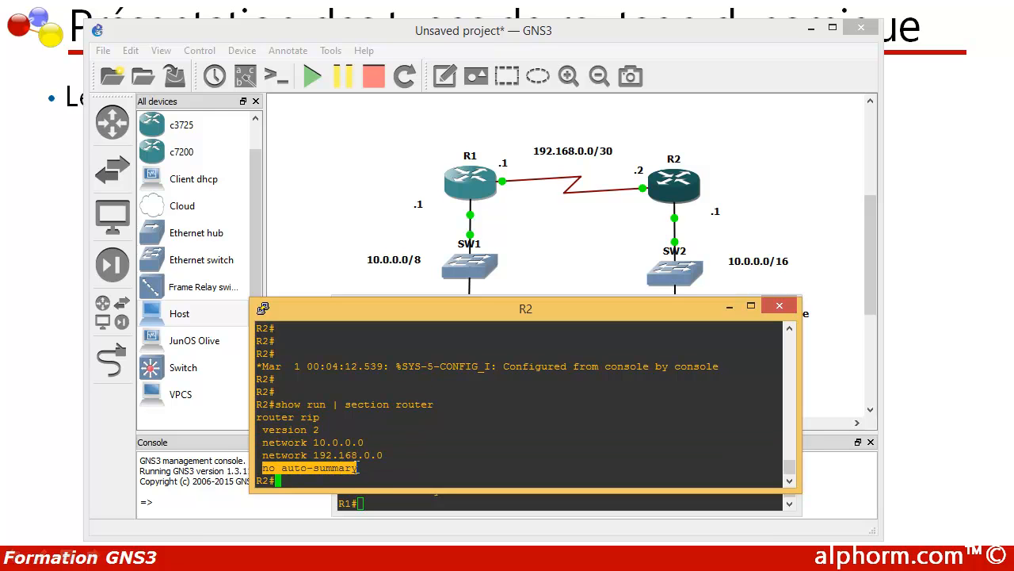
- Display R2's active routing protocol details with show ip protocols
left_click(301, 480)
type("show")
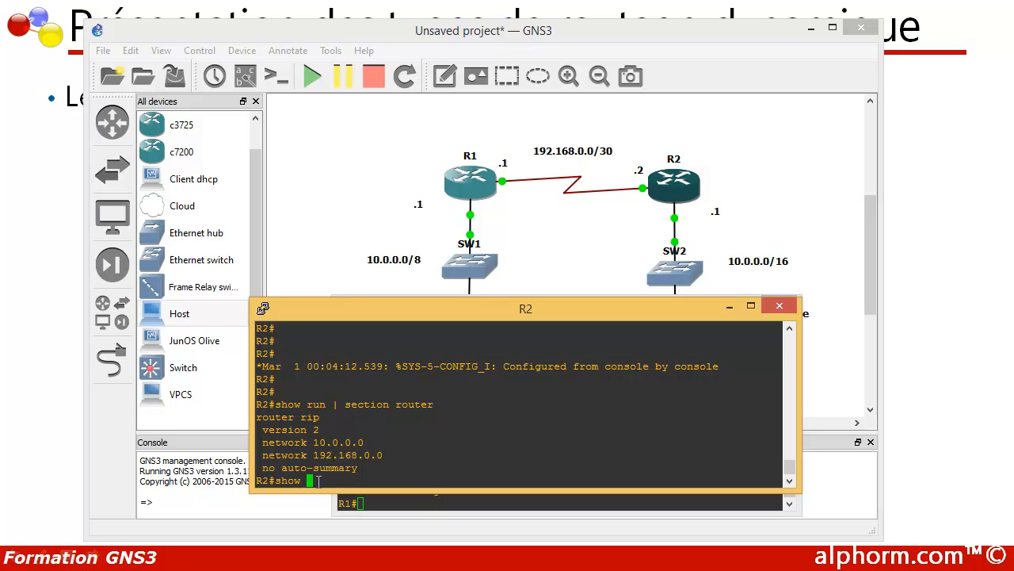
type(" ip pro")
key("Tab")
key("Return")
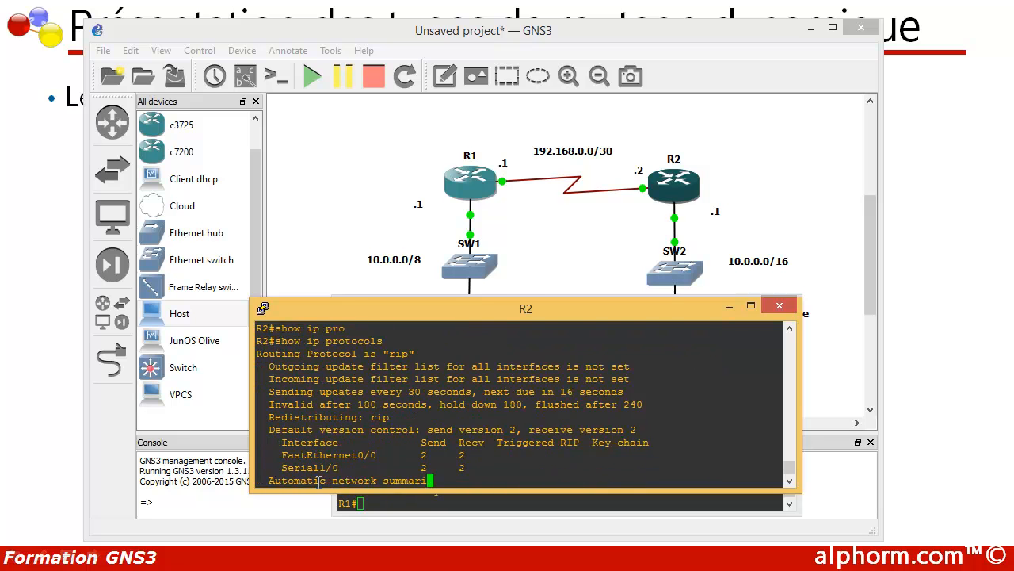
- Examine R2's show ip protocols output for the routing protocol, timers, RIP version, advertised networks and administrative distance
scroll(290, 422, "up", 2)
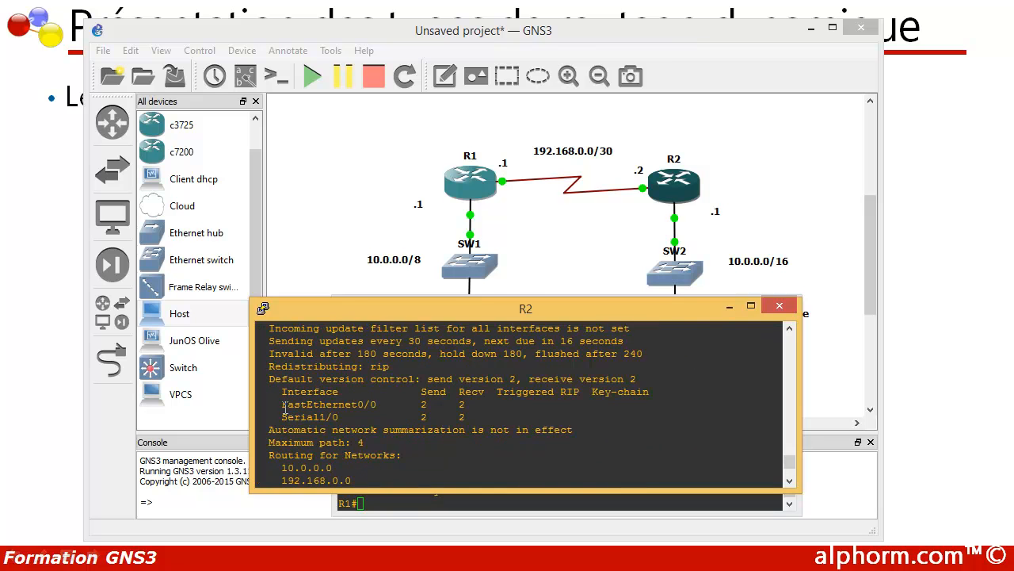
scroll(286, 408, "up", 2)
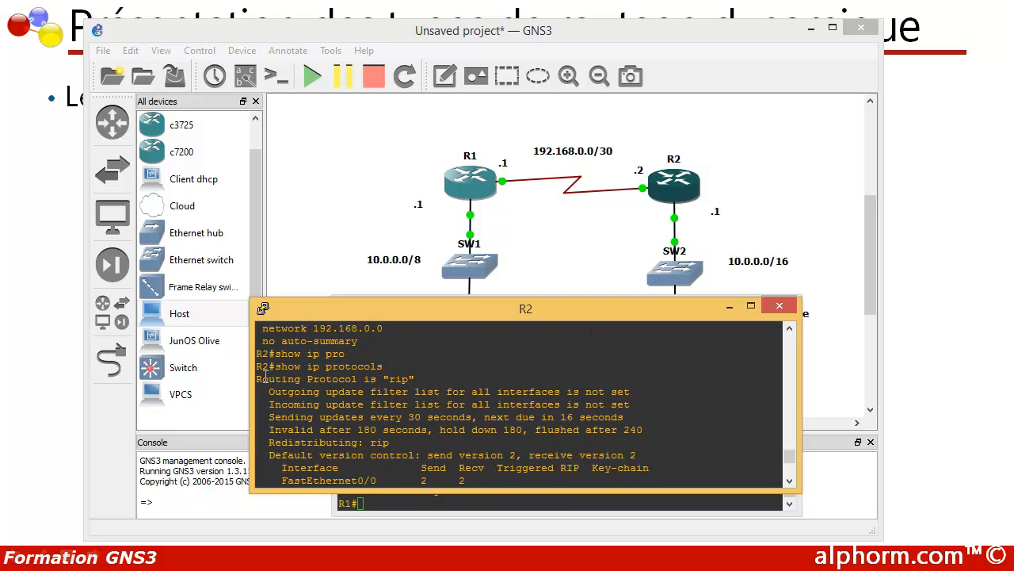
left_click_drag(257, 378, 424, 377)
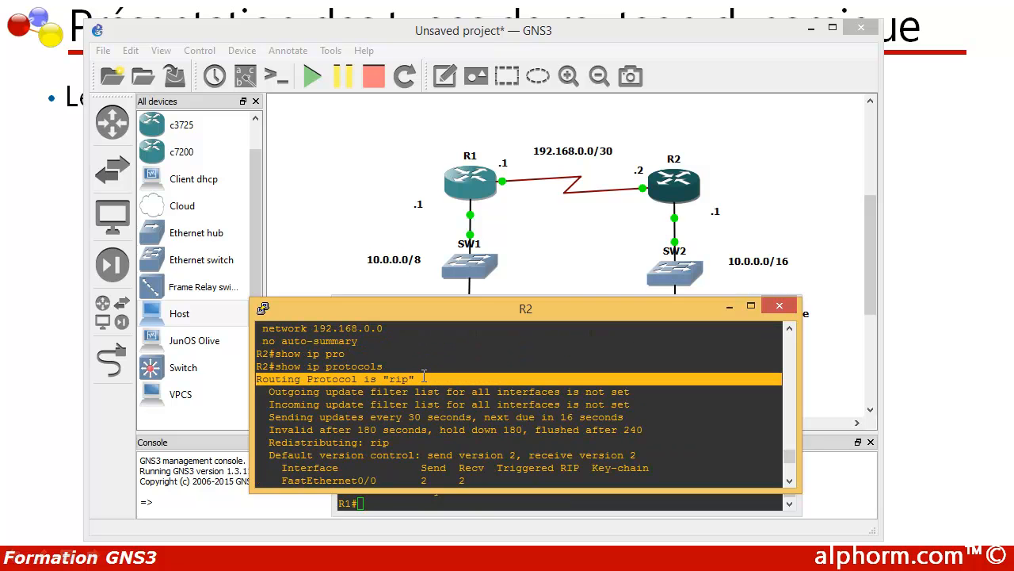
left_click(328, 397)
scroll(325, 394, "down", 2)
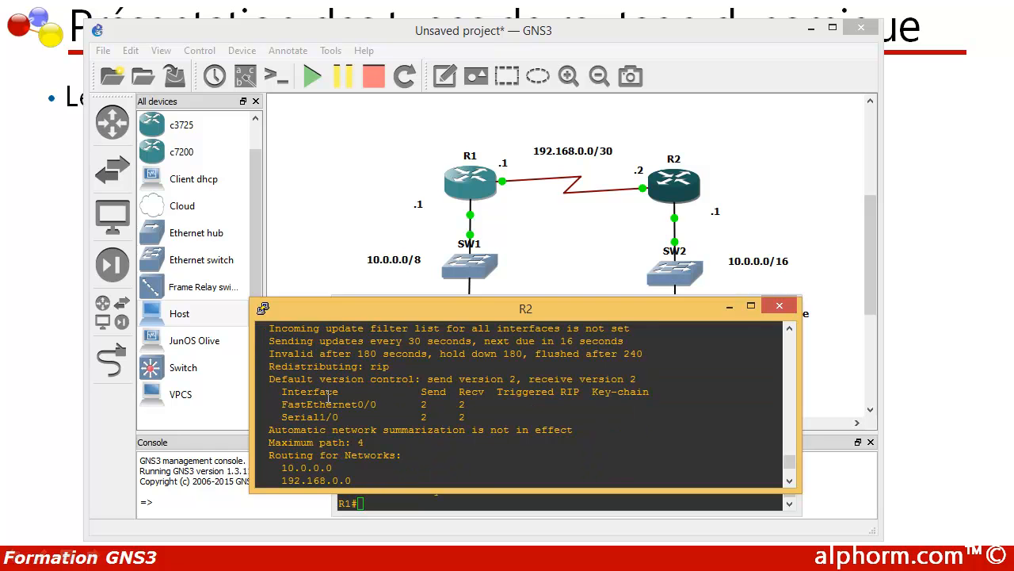
scroll(328, 396, "down", 2)
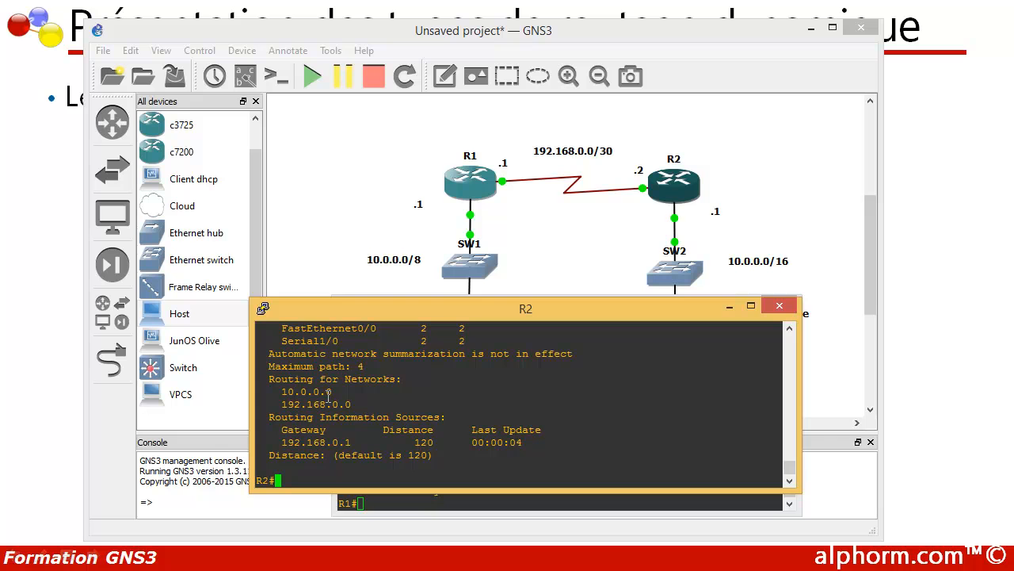
left_click_drag(388, 430, 430, 432)
left_click(420, 437)
scroll(377, 428, "up", 4)
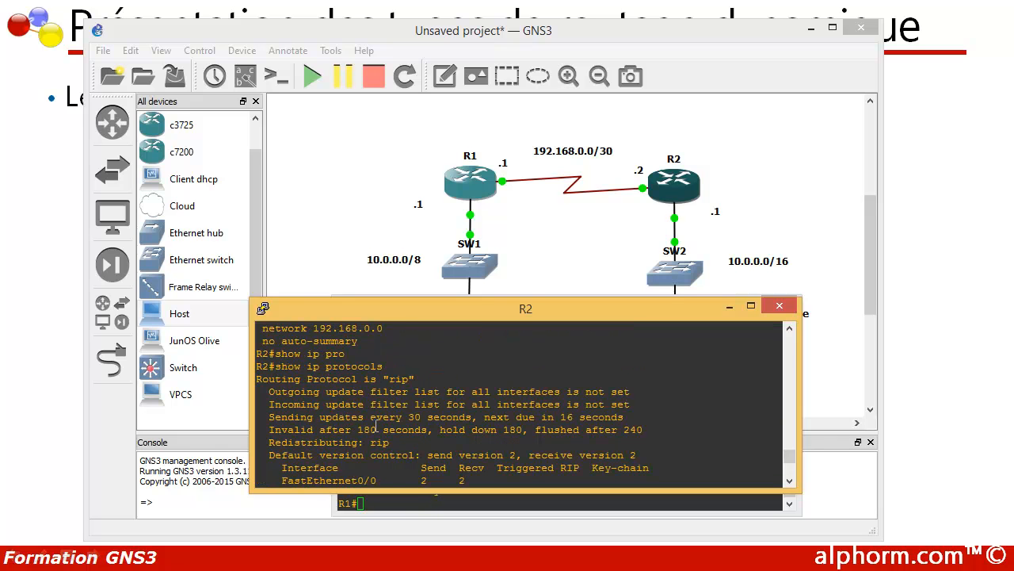
scroll(376, 425, "down", 4)
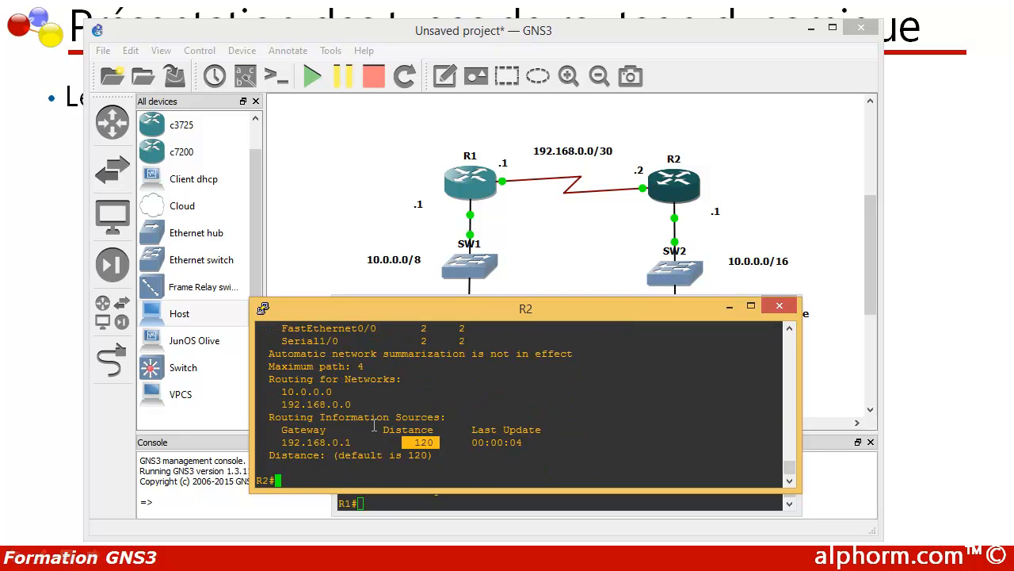
- Switch to R1's console and display its routing table with show ip route
left_click(387, 501)
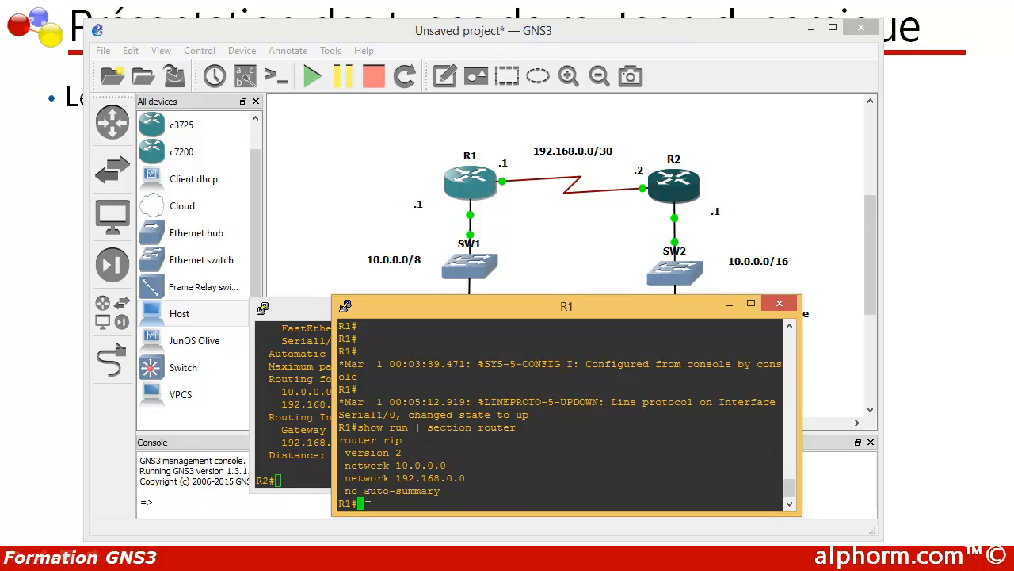
key("Return")
key("Return")
type("show ip route")
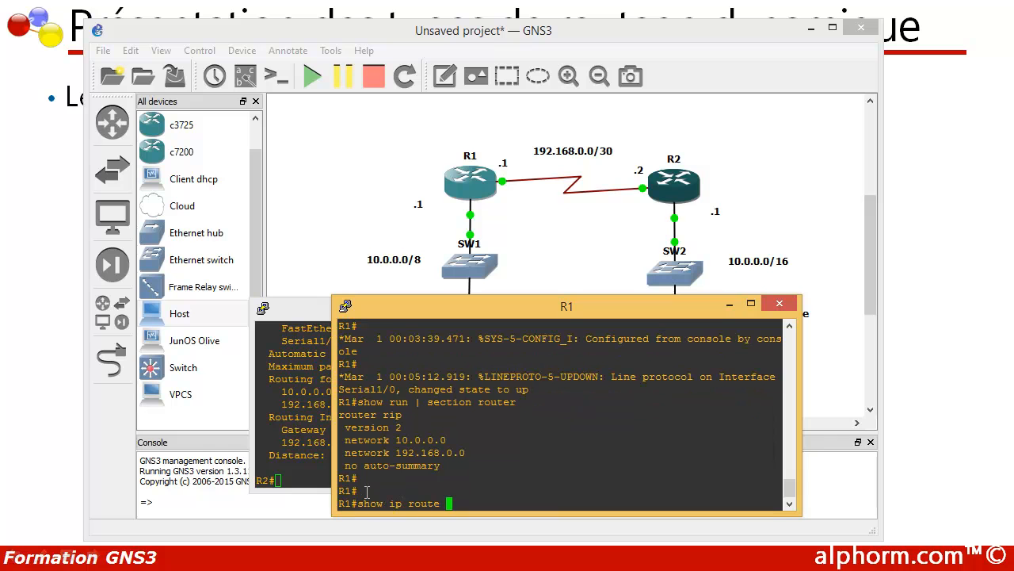
key("Return")
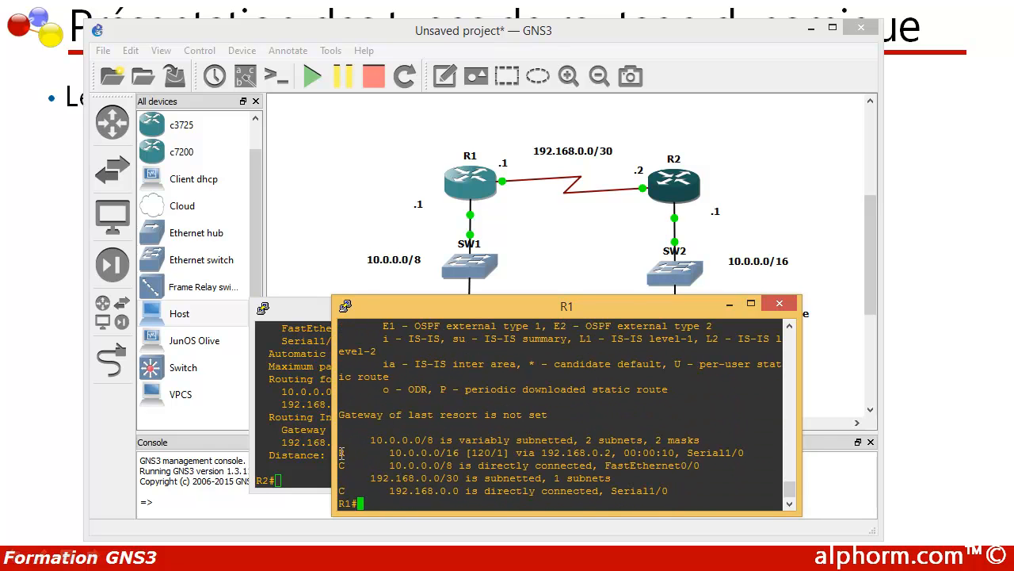
- Examine the RIP route in R1's routing table: its code in the legend, destination network, next hop, administrative distance and metric
mouse_move(343, 452)
left_mouse_down()
mouse_move(376, 452)
mouse_move(333, 452)
left_mouse_up()
scroll(457, 417, "up", 2)
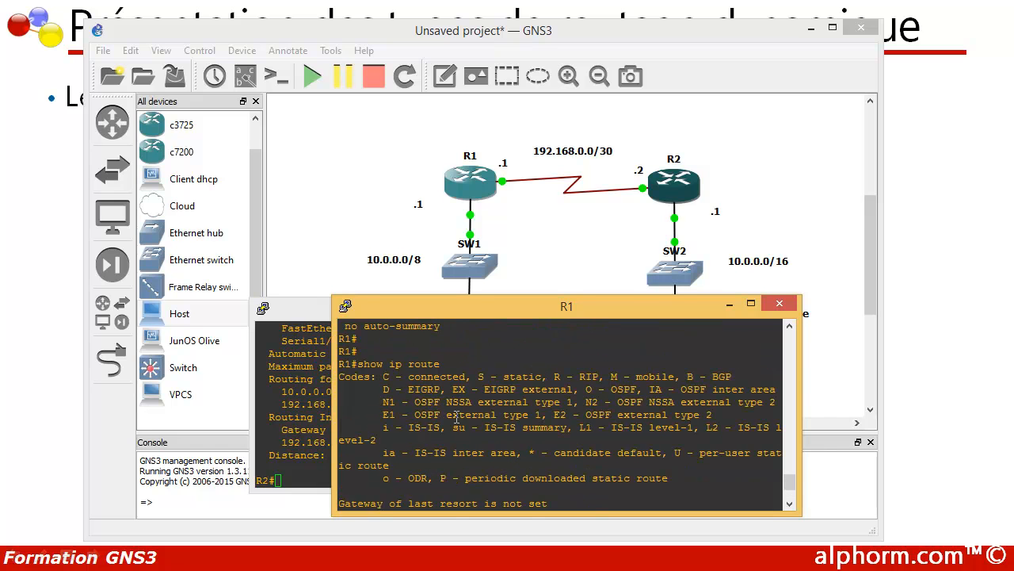
left_click_drag(554, 376, 606, 376)
scroll(412, 440, "down", 2)
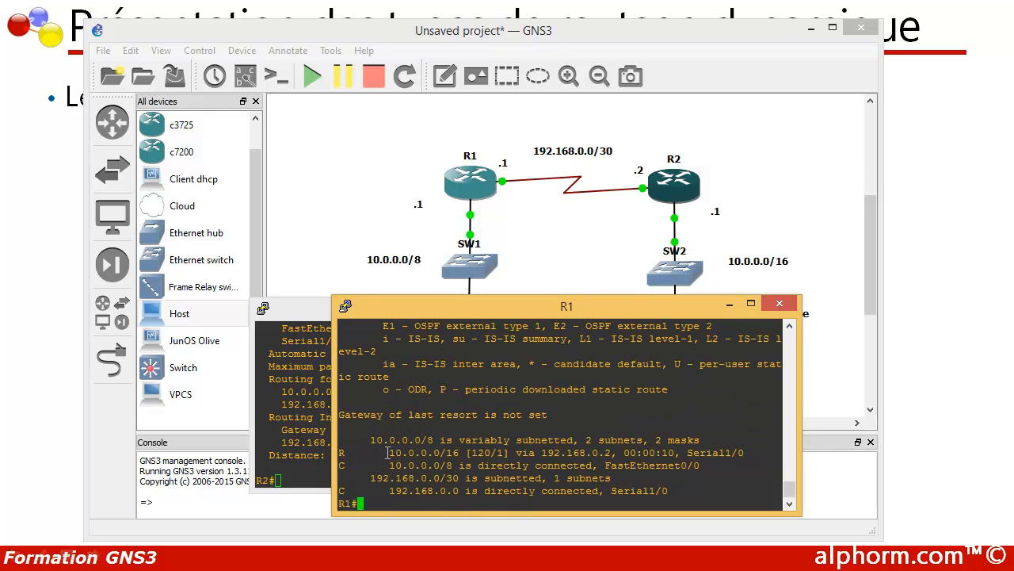
left_click_drag(391, 452, 458, 453)
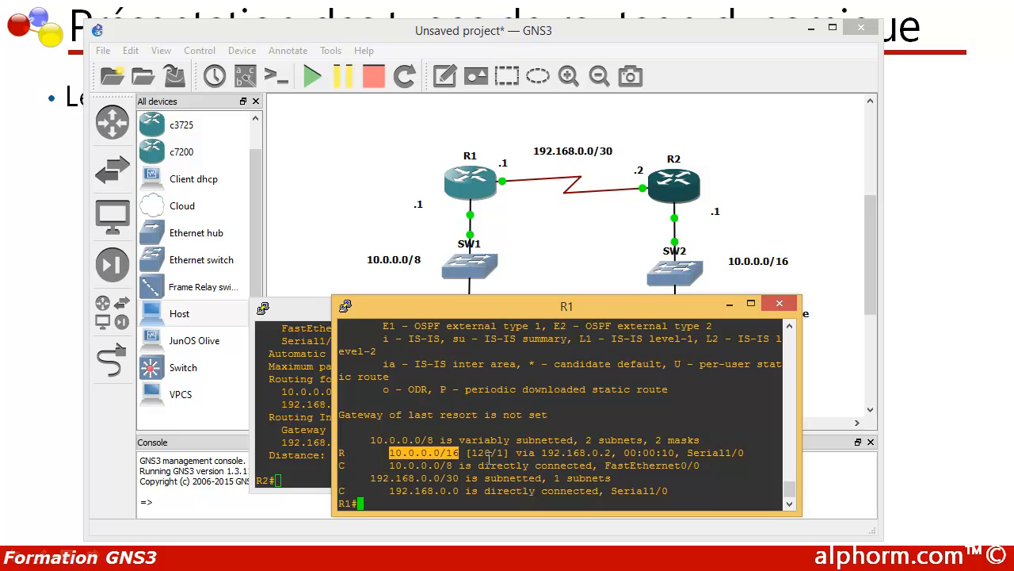
left_click_drag(542, 452, 616, 452)
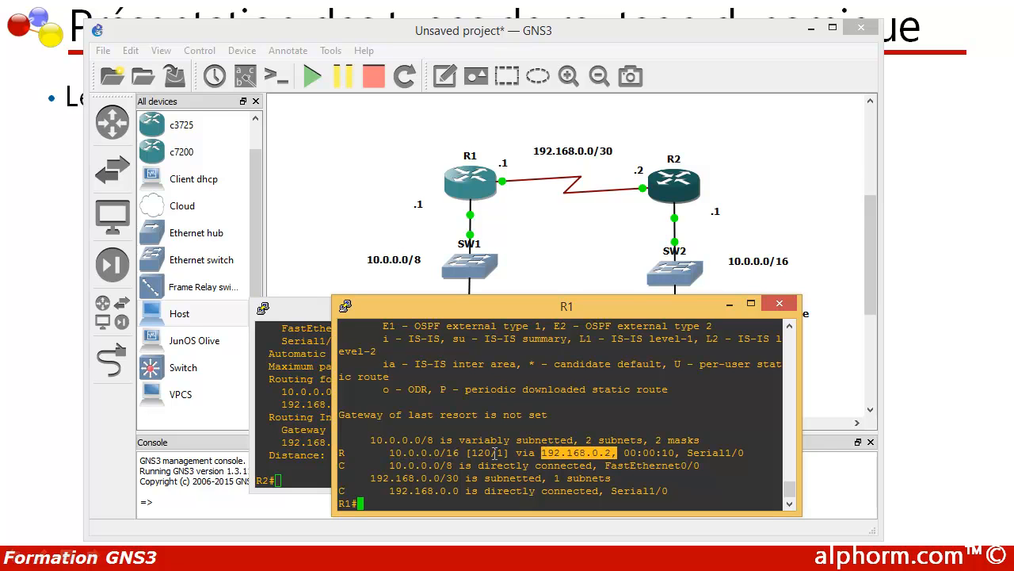
left_click_drag(498, 453, 473, 453)
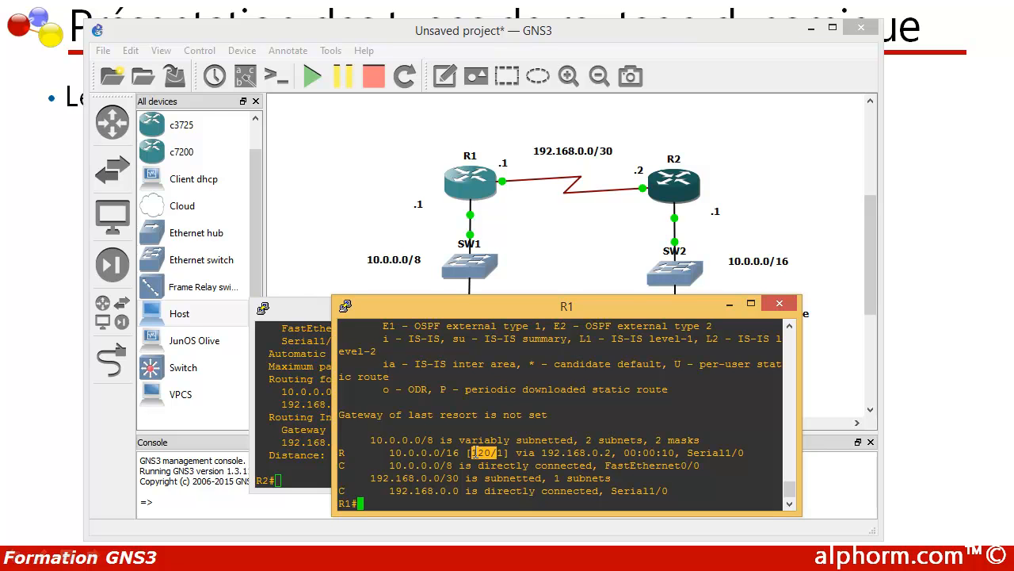
left_click(485, 452)
left_click_drag(497, 452, 491, 452)
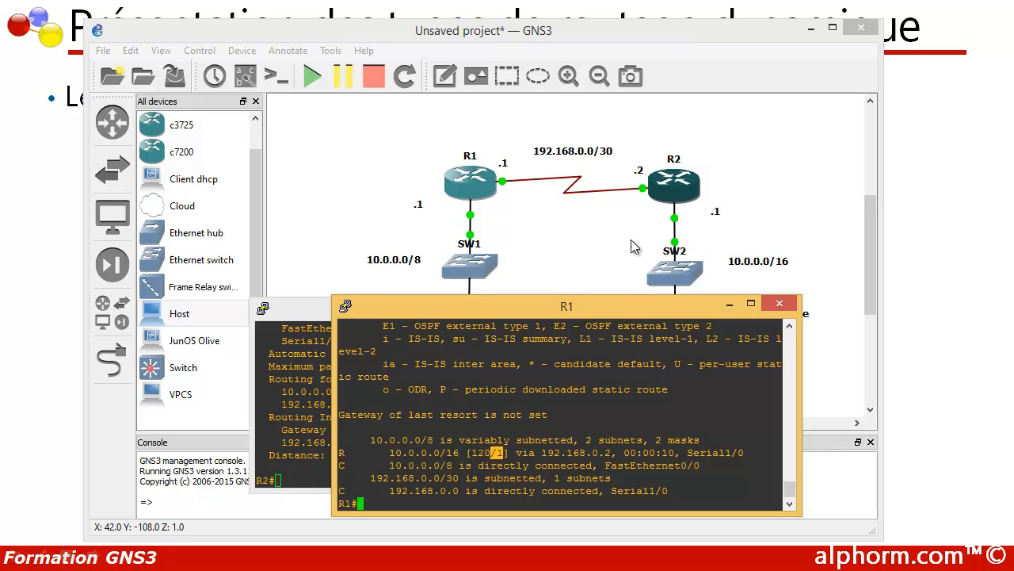
- Minimize the R1 and R2 consoles and start the virtual PC connected to SW1
left_click_drag(424, 312, 410, 267)
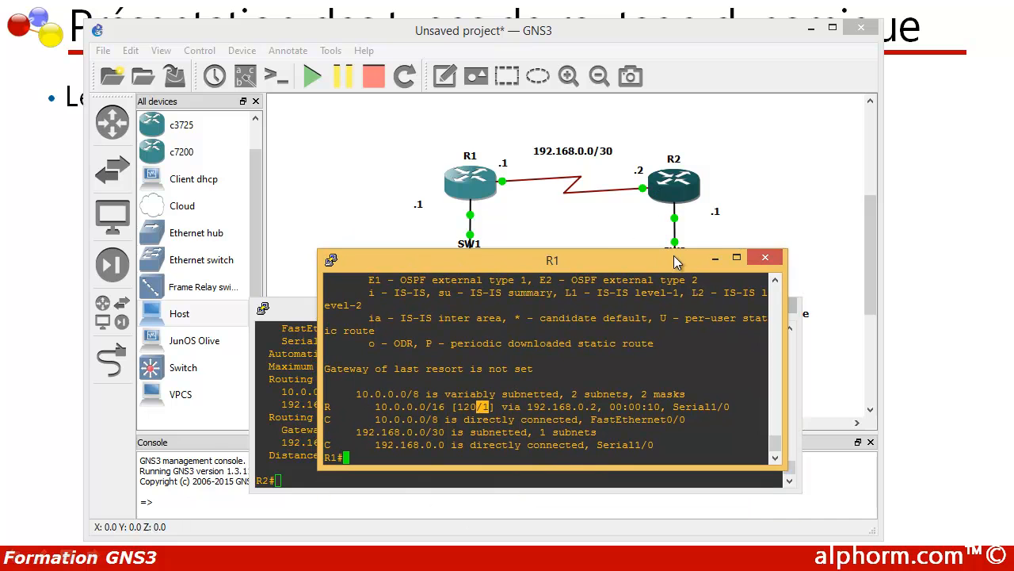
left_click(715, 257)
left_click(727, 307)
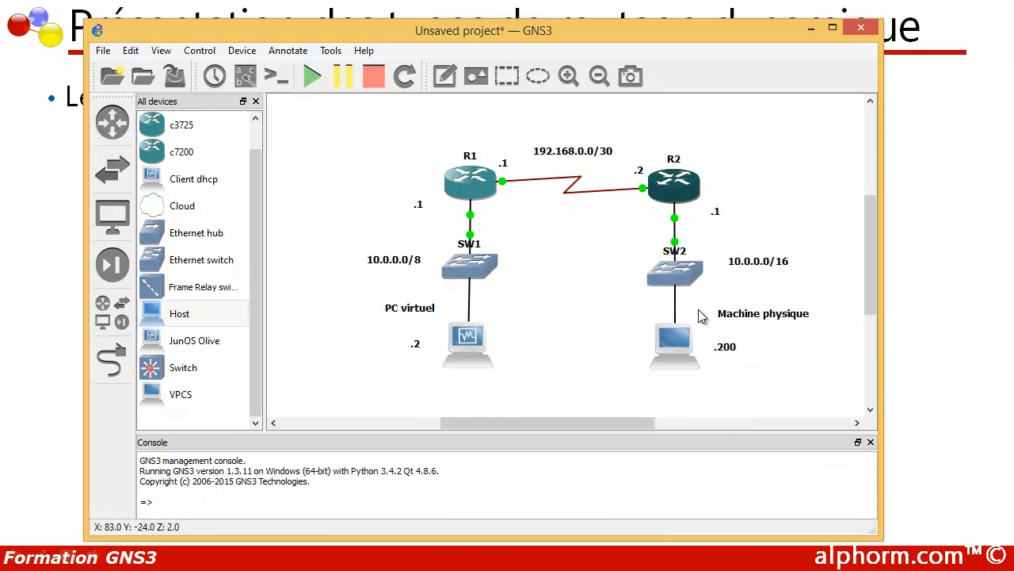
right_click(470, 339)
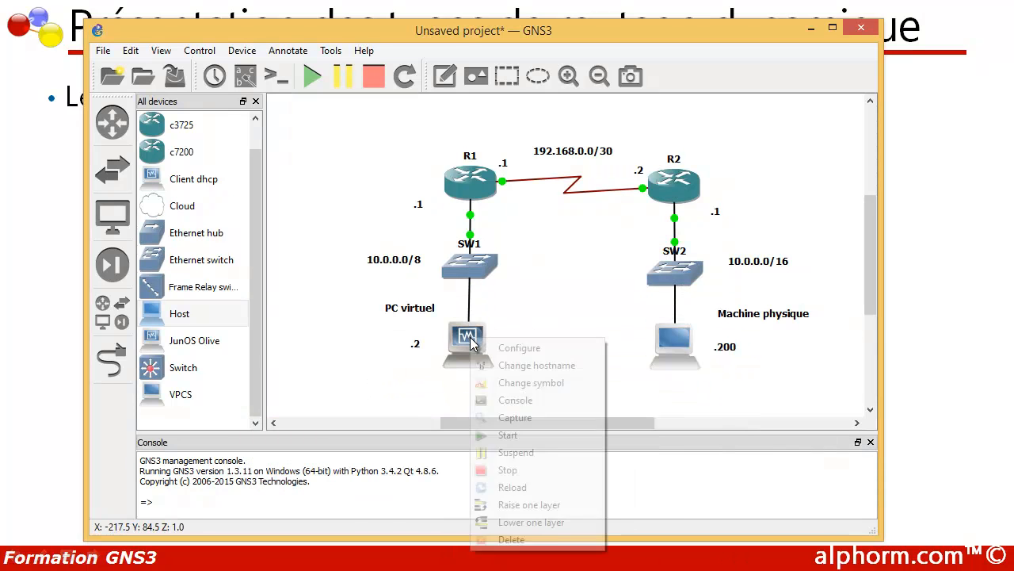
left_click(498, 434)
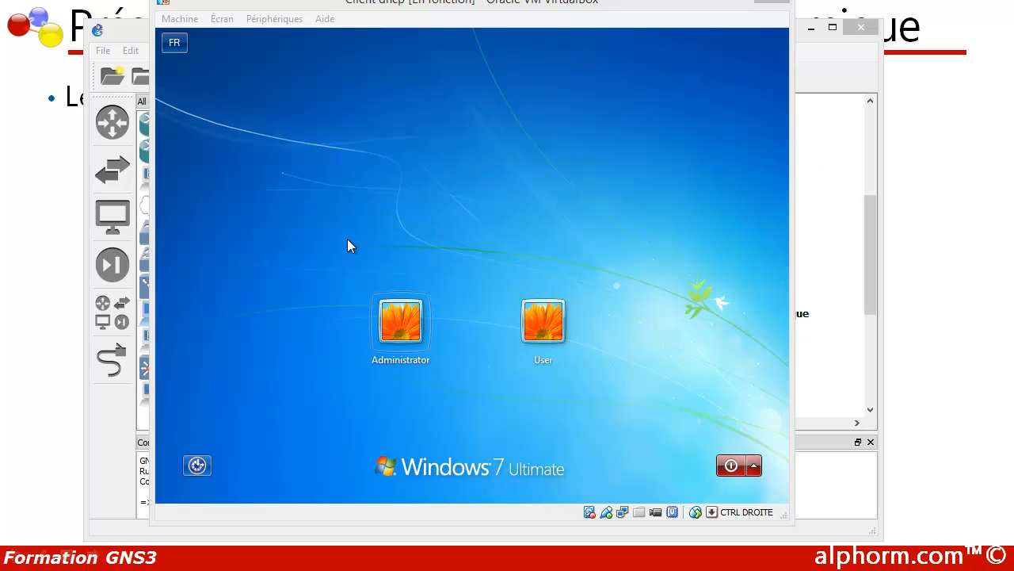
- Log in to the virtual PC as Administrator and open its network connections by running ncpa.cpl from a command prompt
left_click(400, 339)
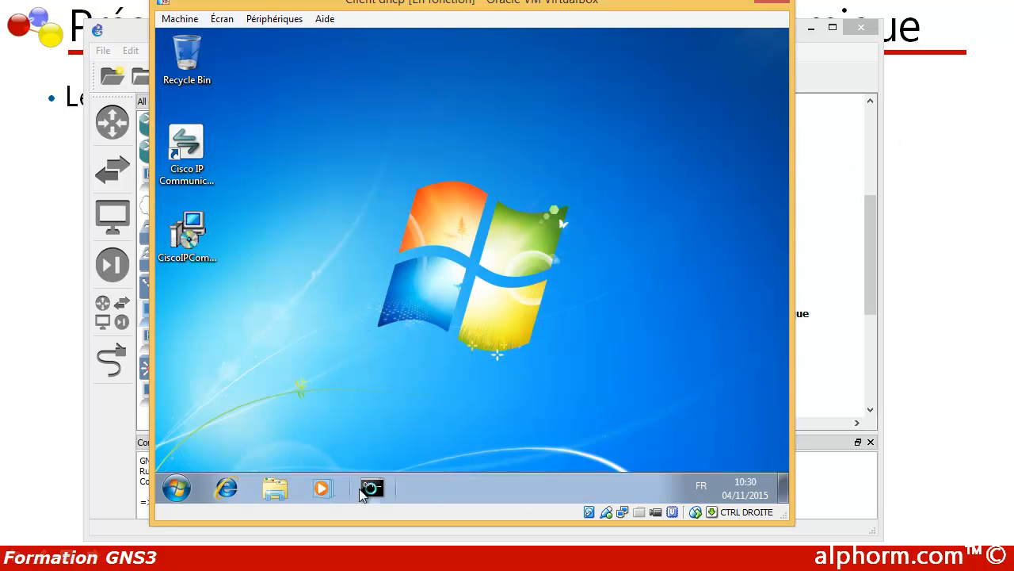
type("ncpa.cpl")
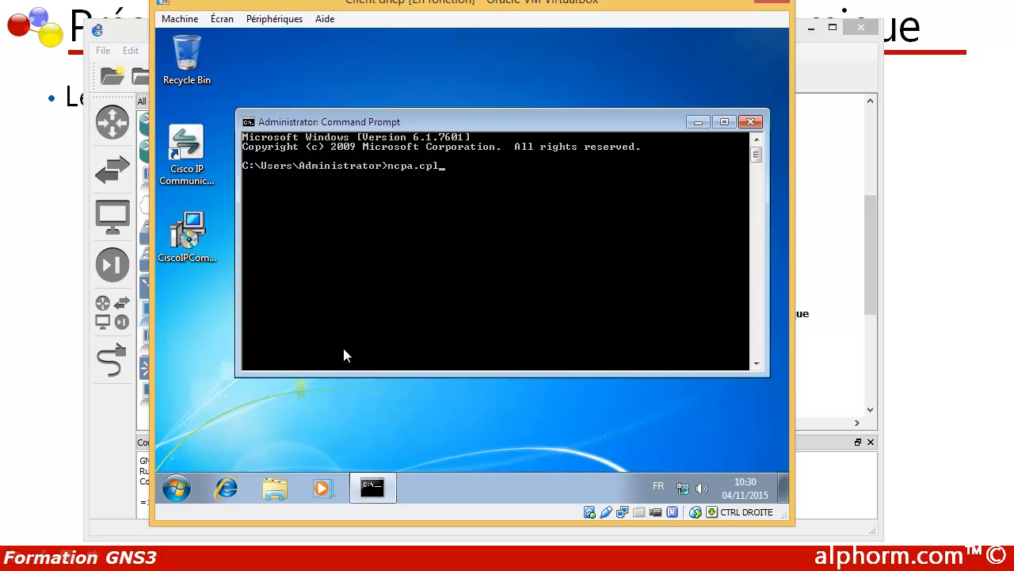
key("Return")
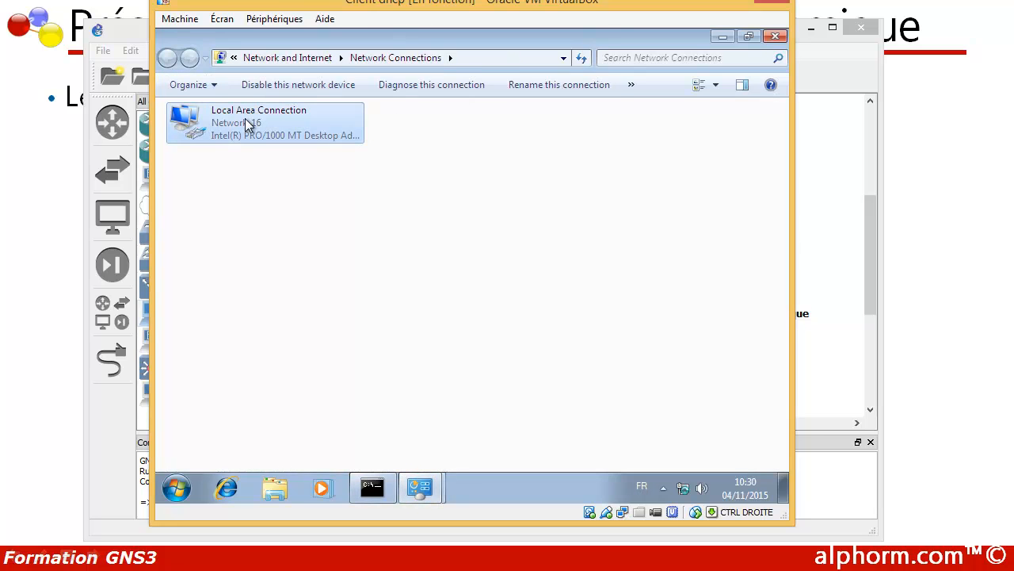
- Check the IPv4 address, subnet mask and gateway of the virtual PC's Local Area Connection, and close the network windows
double_click(245, 118)
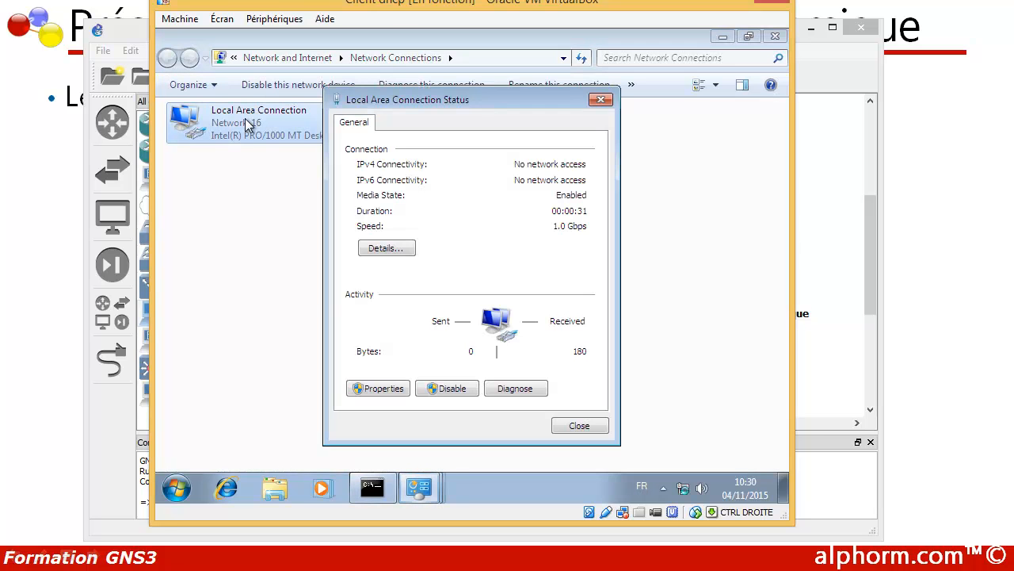
left_click(353, 389)
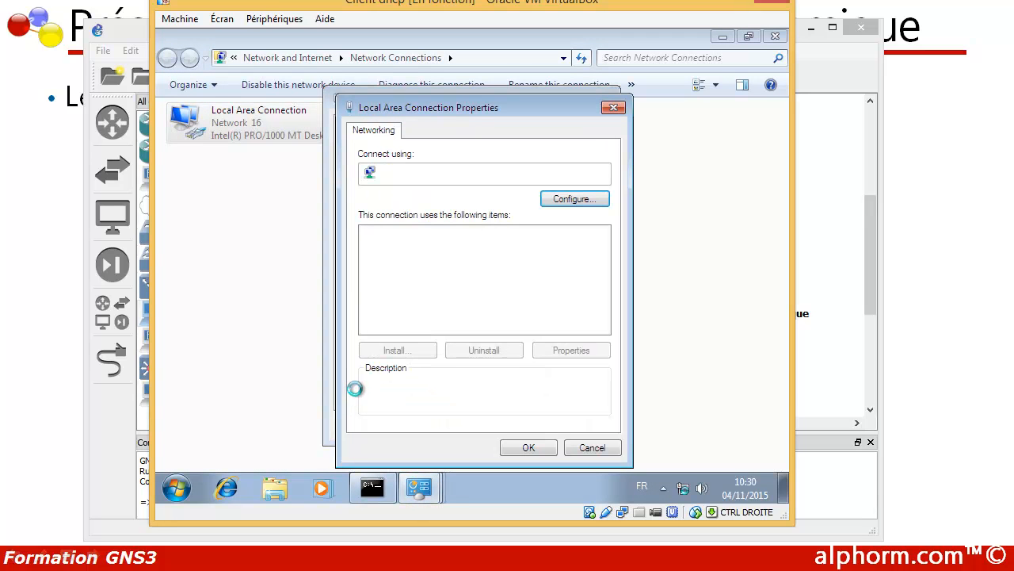
double_click(424, 301)
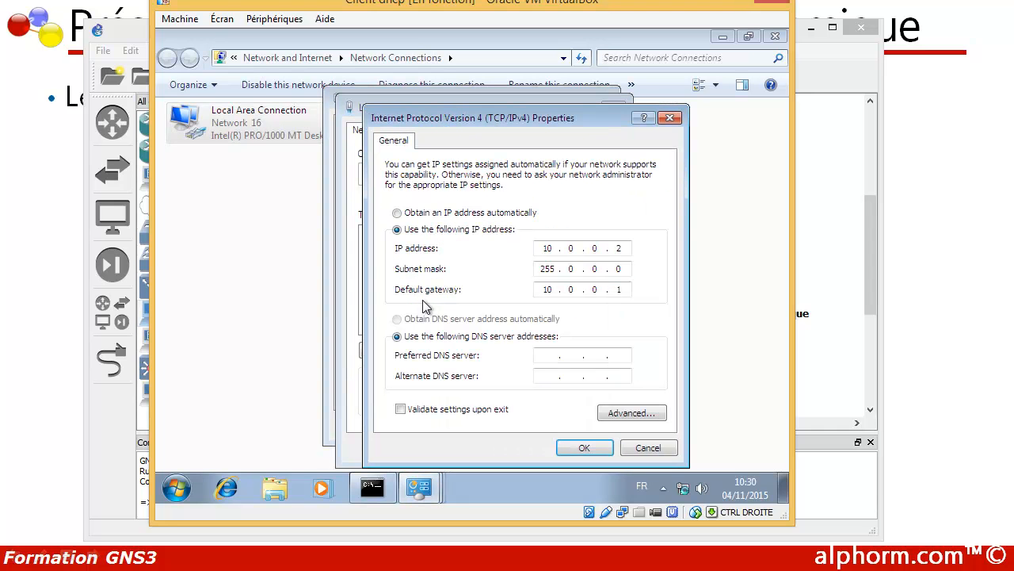
left_click(670, 118)
left_click(606, 103)
left_click(602, 100)
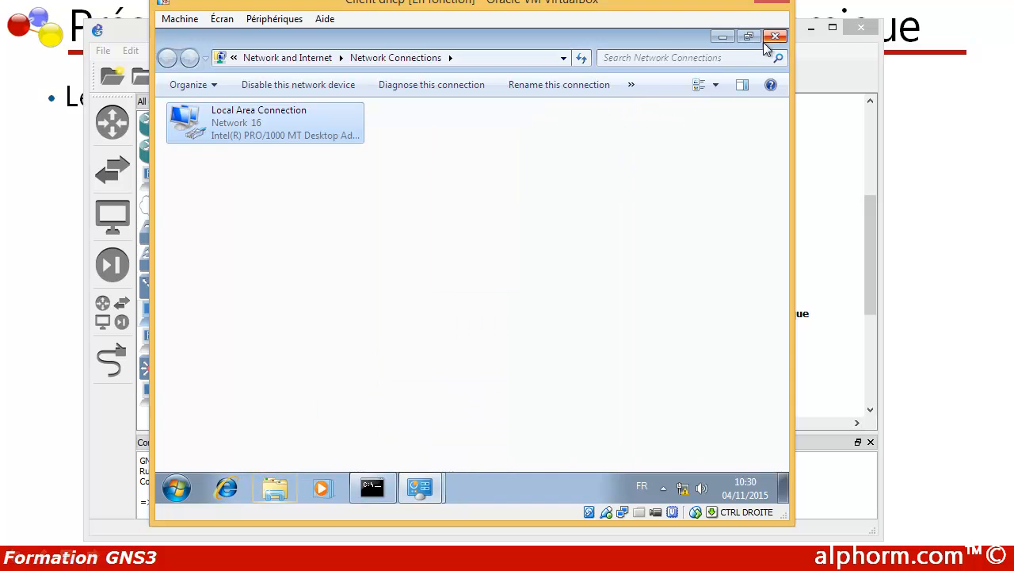
left_click(775, 37)
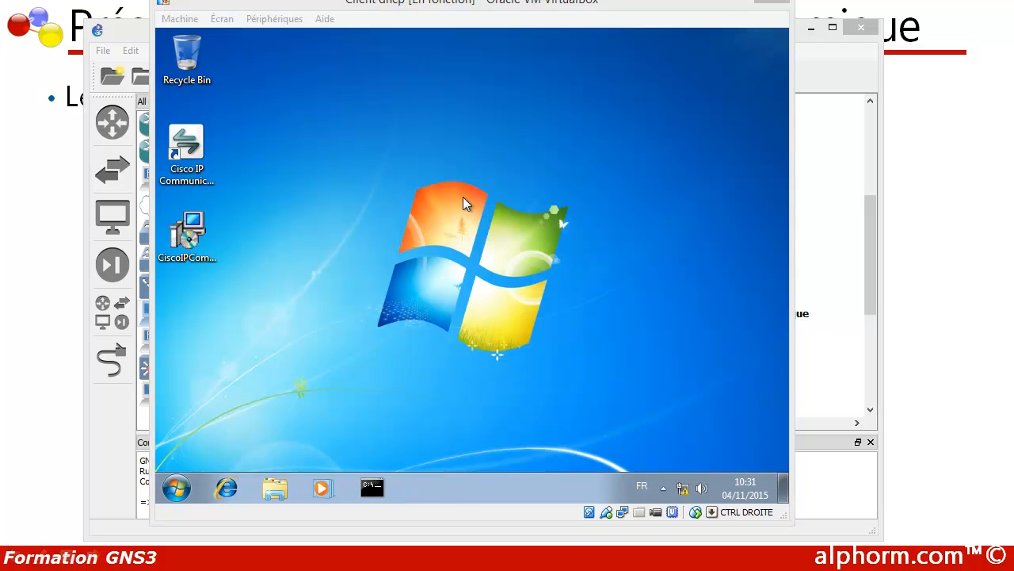
- Open a command prompt on the physical machine and ping the virtual PC at 10.0.0.2
left_click_drag(365, 4, 287, 8)
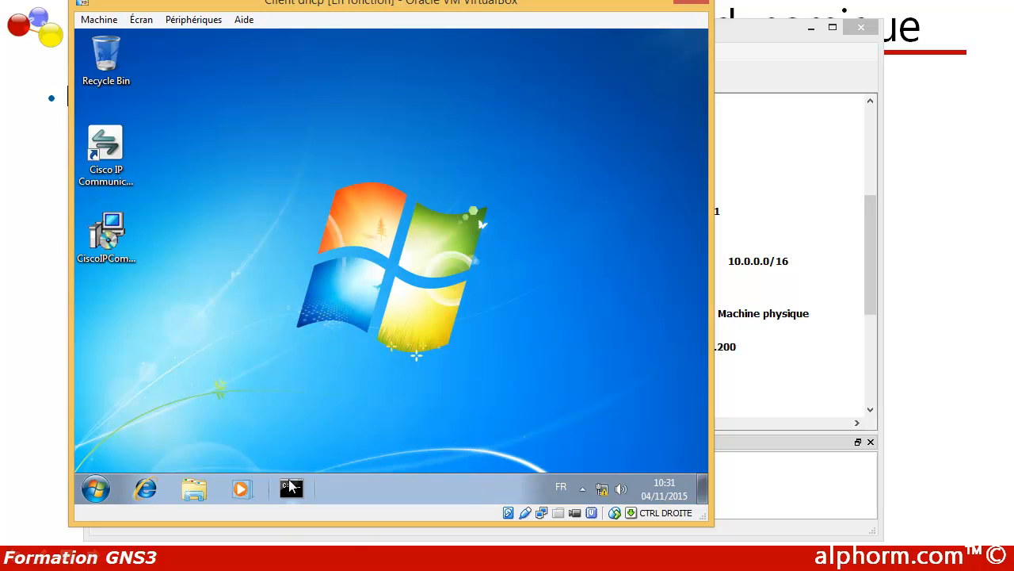
left_click(290, 485)
left_click_drag(325, 23, 448, 209)
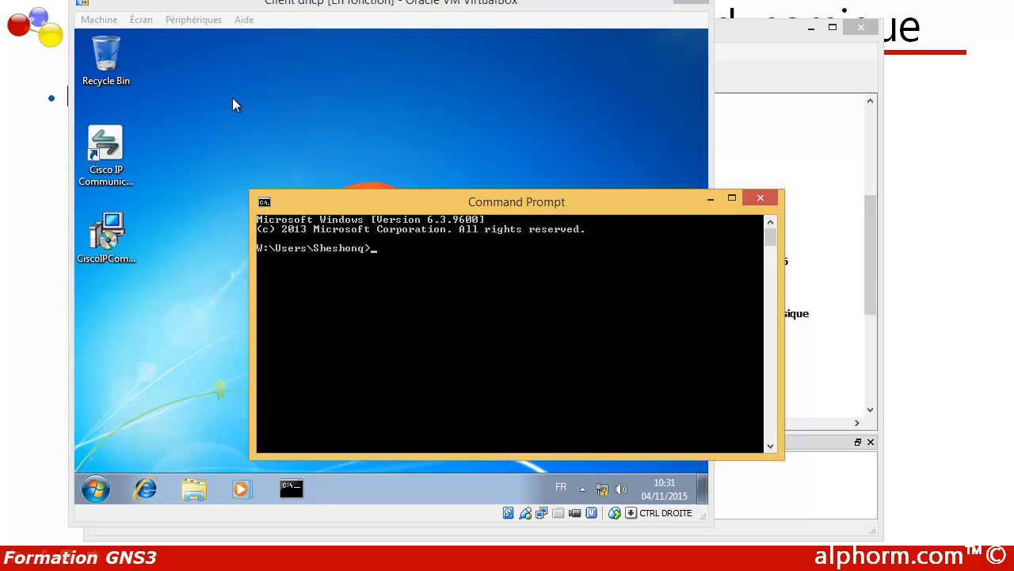
left_click(796, 158)
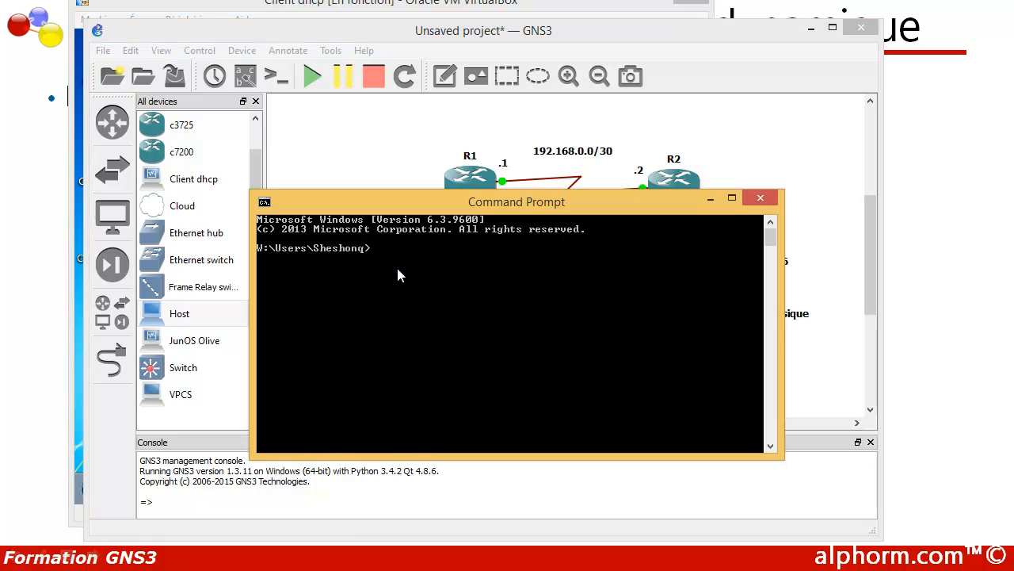
left_click_drag(399, 208, 404, 305)
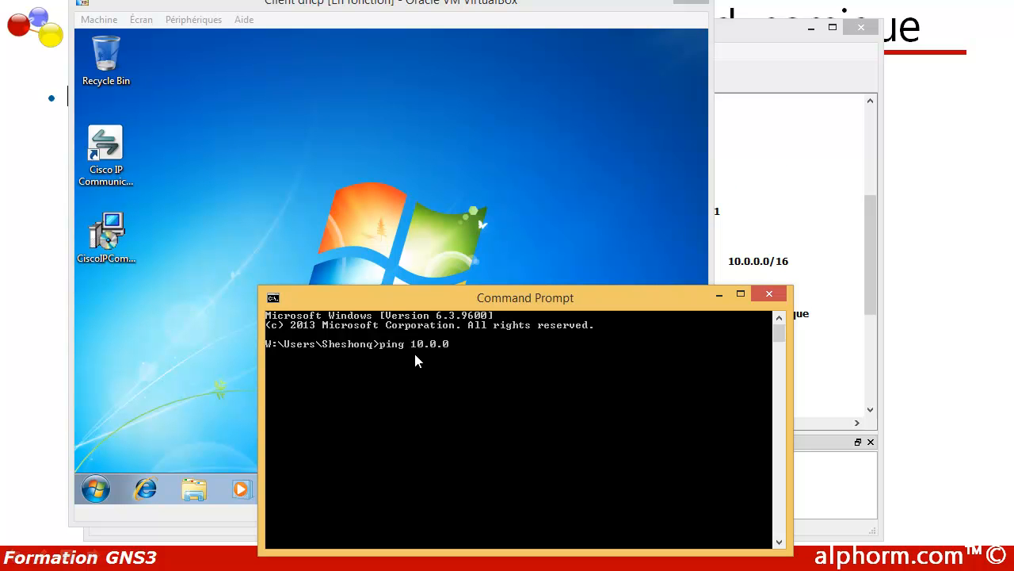
type("2")
key("Return")
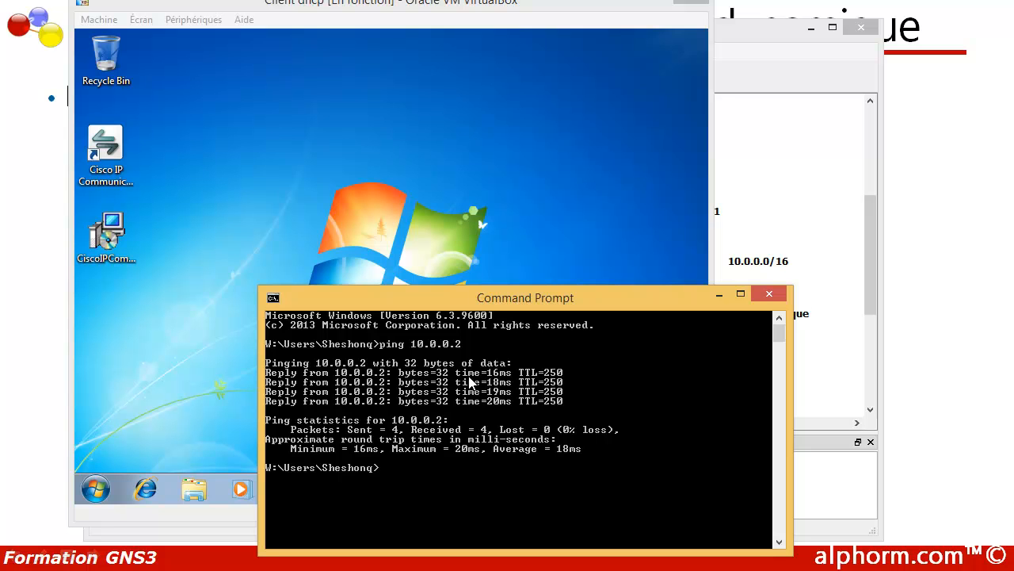
- Minimize the command prompt, the virtual PC window and GNS3 to return to the presentation slide
left_click(716, 296)
left_click(641, 2)
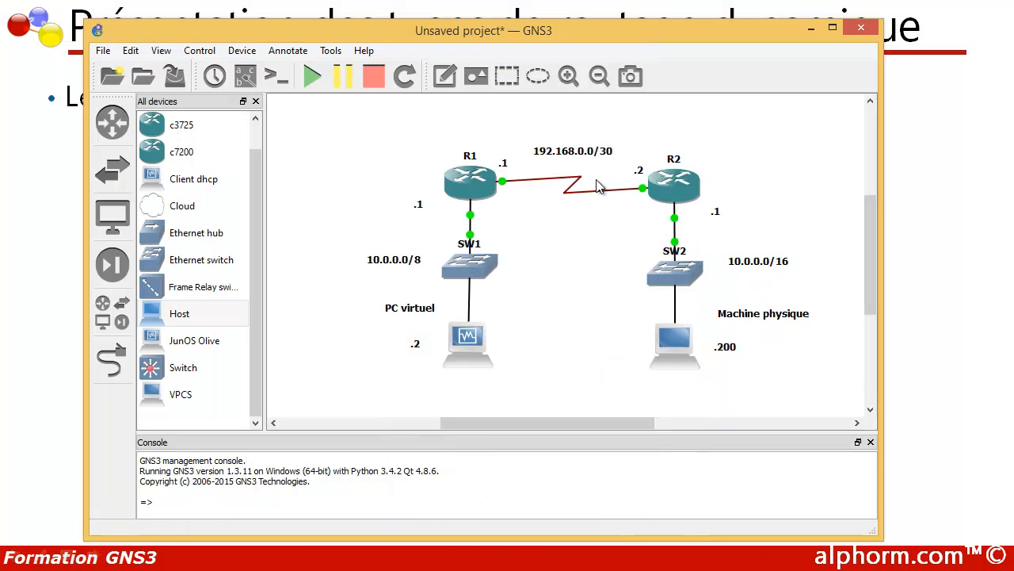
left_click(810, 31)
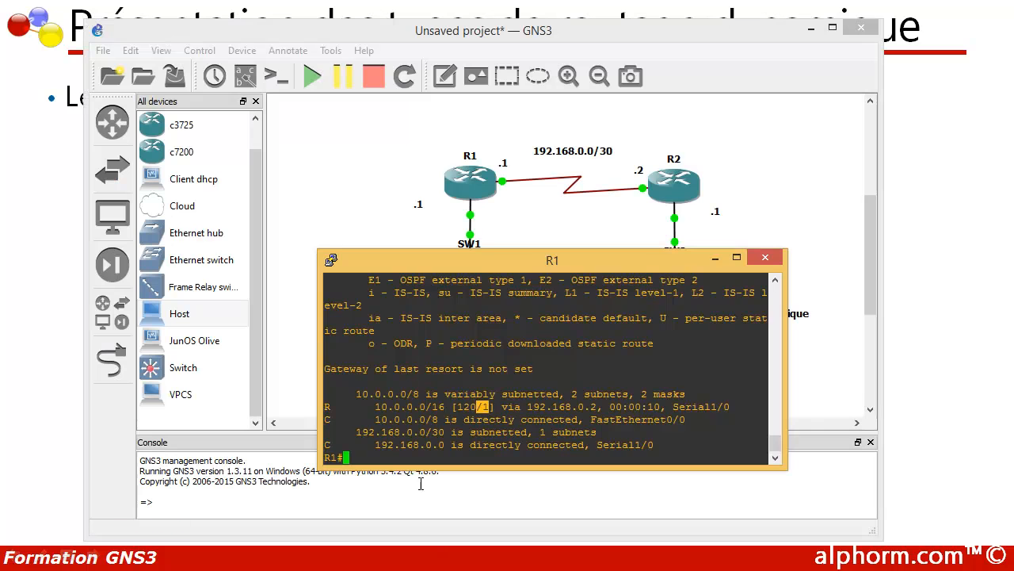
- Switch from the slide to R1's console in GNS3 and enter global configuration mode
left_click(393, 463)
key("Return")
key("Return")
key("Return")
key("Return")
type("conf")
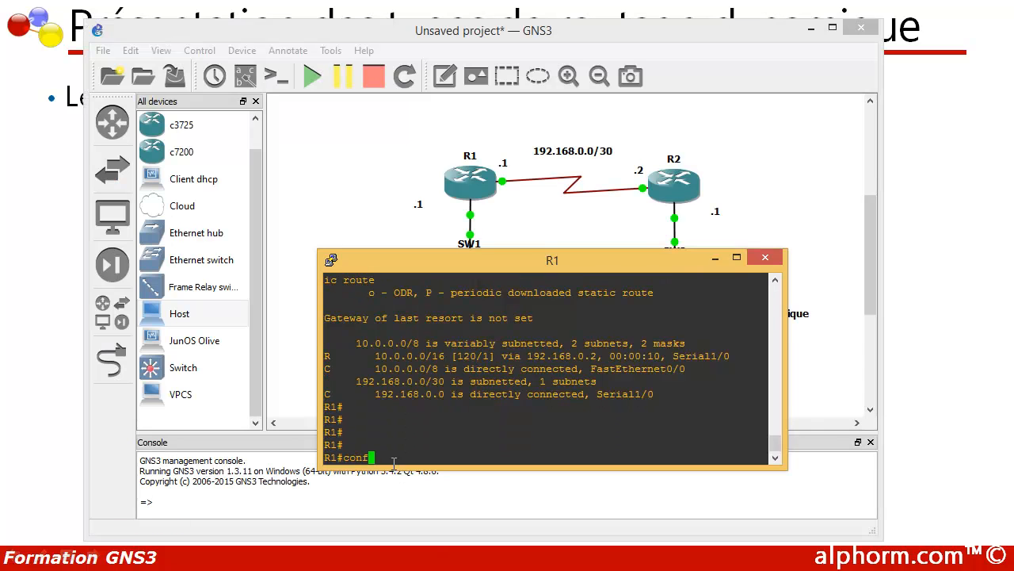
type(" t")
key("Return")
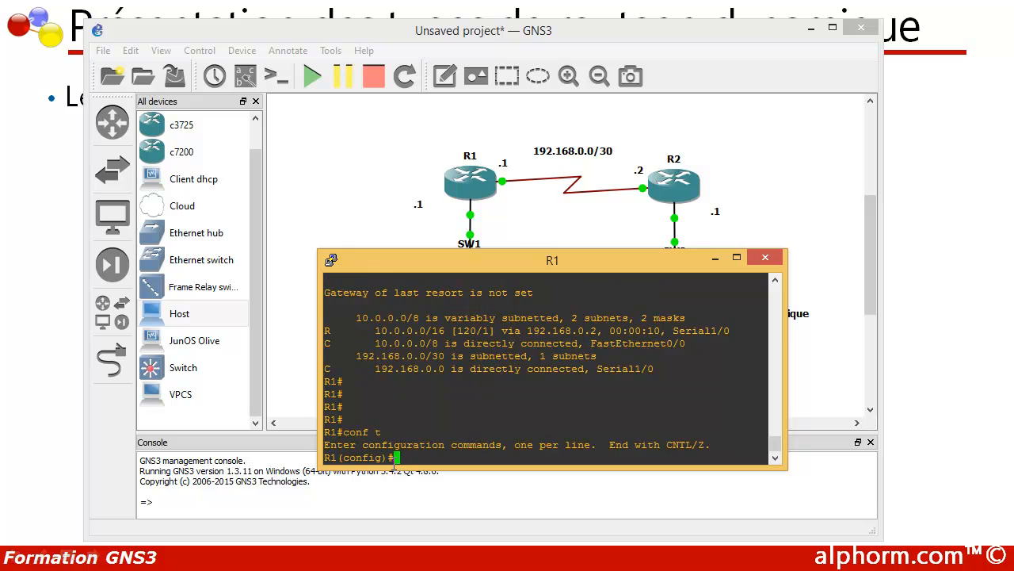
key("Return")
key("Return")
left_click_drag(403, 262, 347, 229)
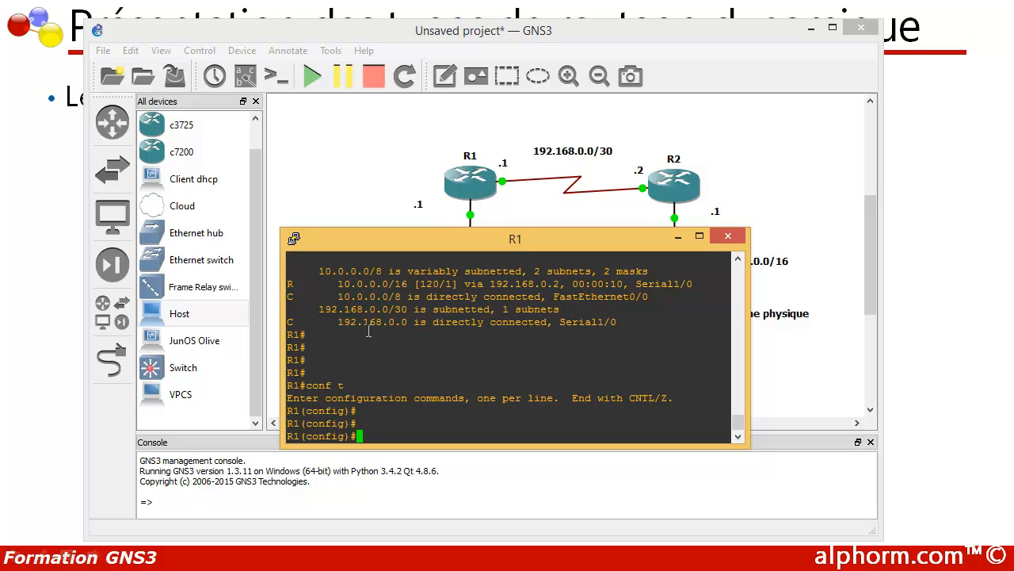
- Enable IS-IS routing on R1's FastEthernet 0/0 with ip router isis, and exit the interface configuration
type("int  f 0/0")
key("Return")
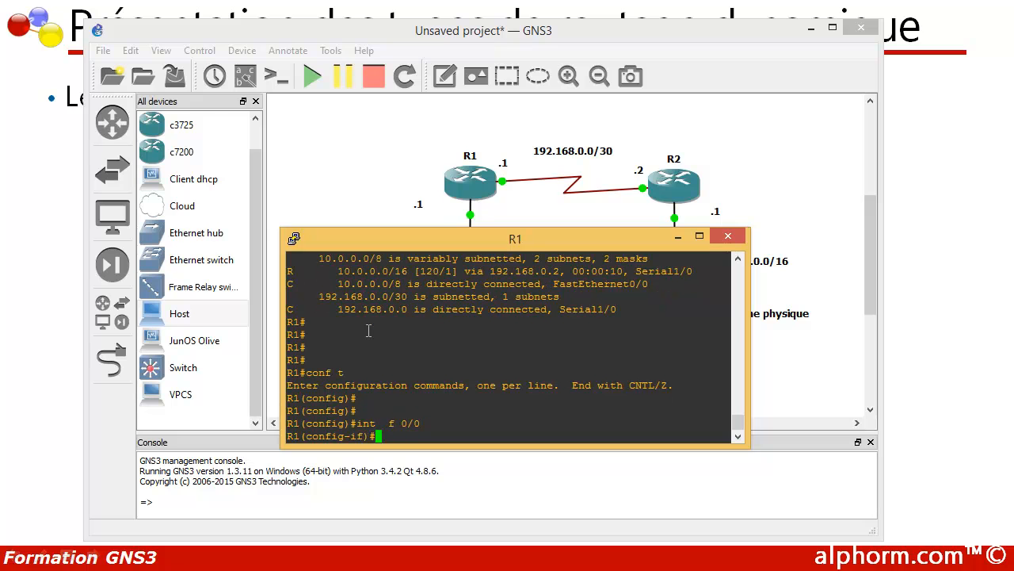
type("ip router isis")
key("Return")
type("exit")
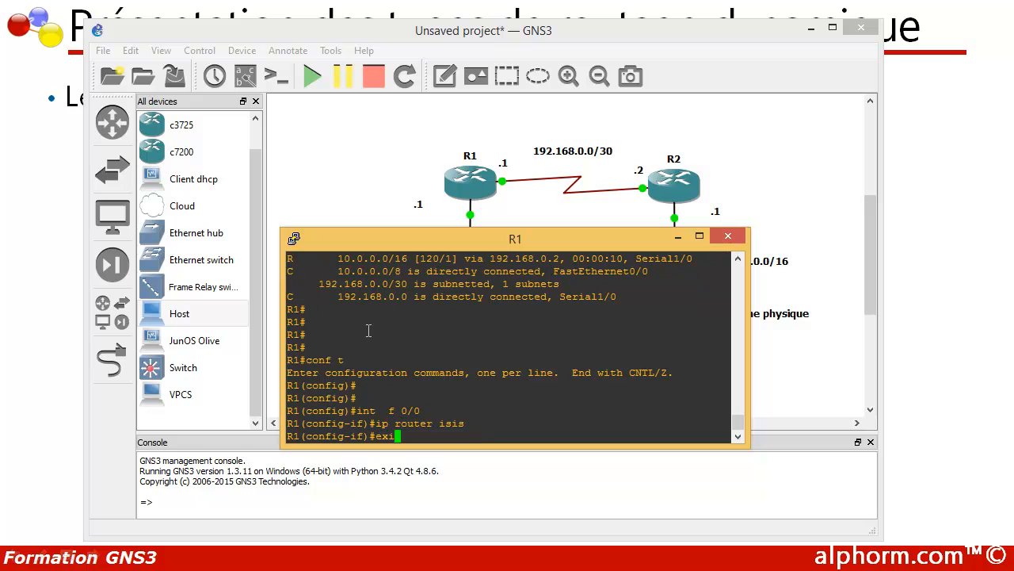
key("Return")
- Enable IS-IS routing on R1's Serial 1/0 with ip router isis, and return to global configuration mode
type("int ")
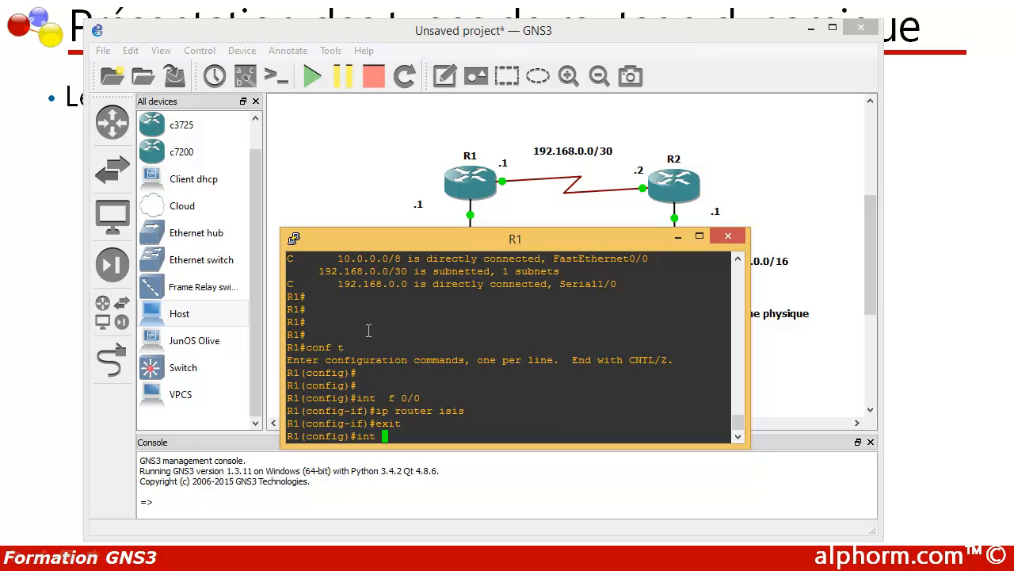
type("s 1/0")
key("Return")
type("ip r")
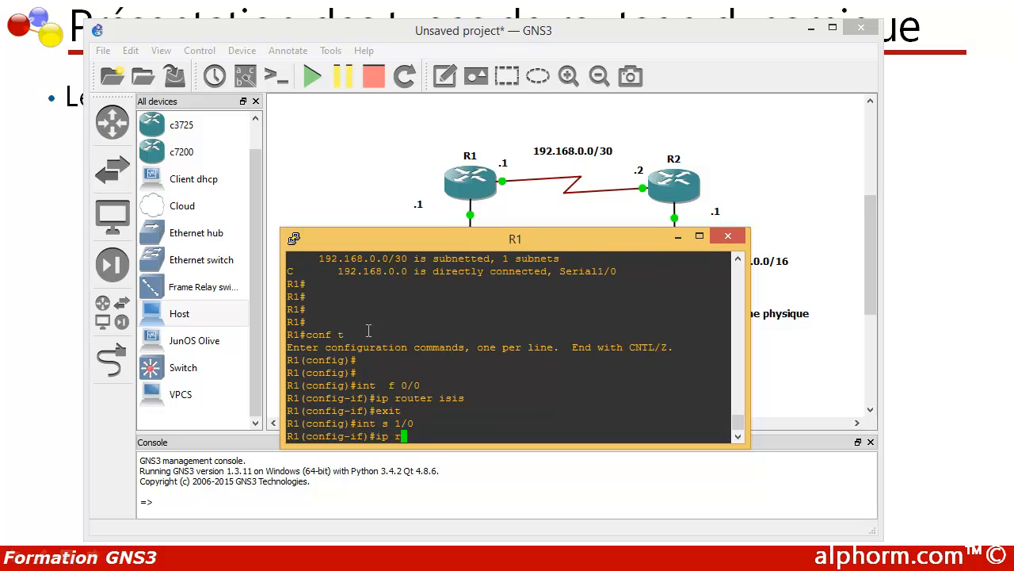
type("outer isis")
key("Return")
key("Return")
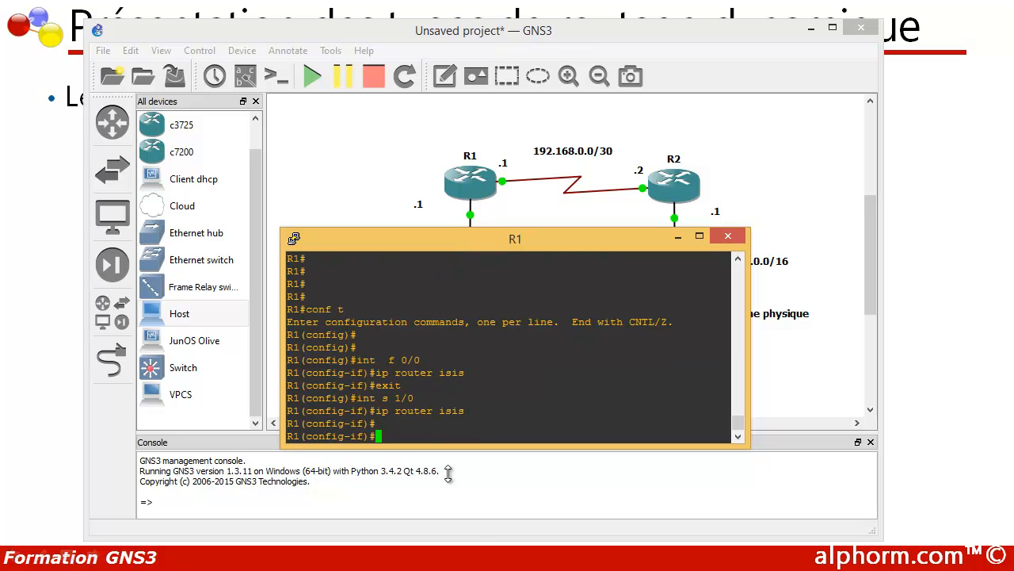
type("exit")
key("Return")
key("Return")
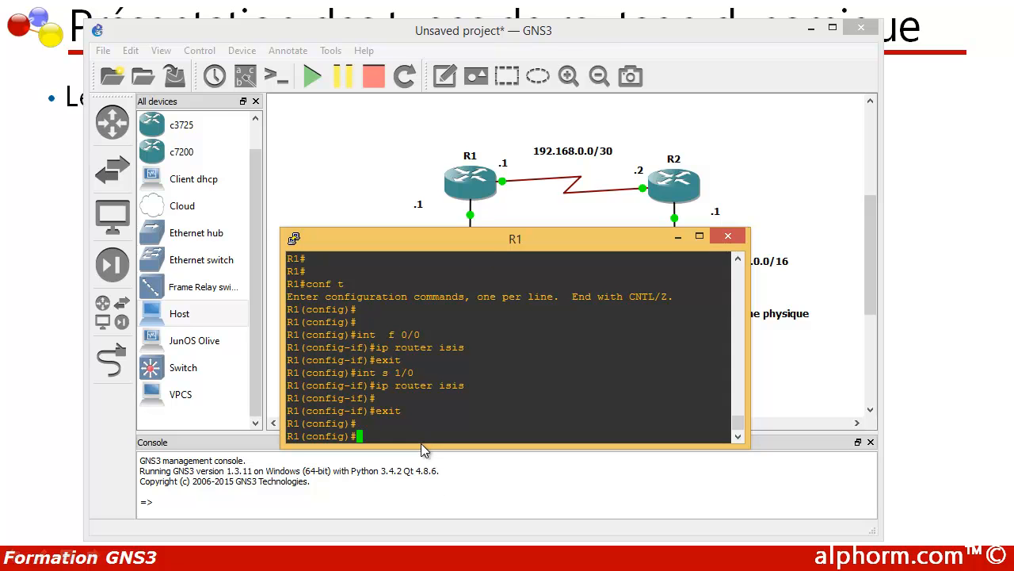
- Configure the IS-IS routing process on R1 with the NET 49.0001.1111.1111.1111.00
type("router isis")
key("Return")
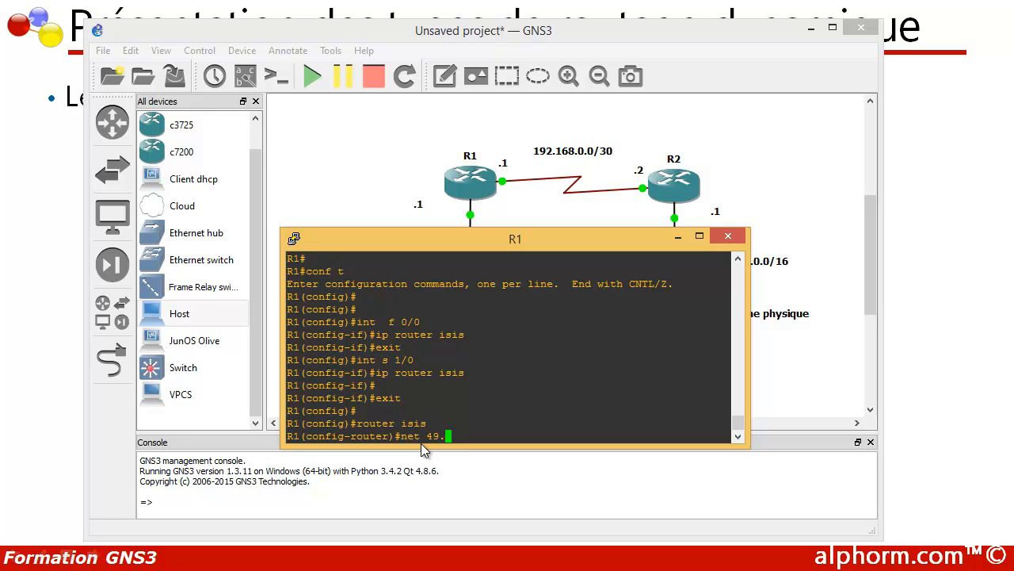
type("0001.")
type("1111.1111")
type(".1111.00")
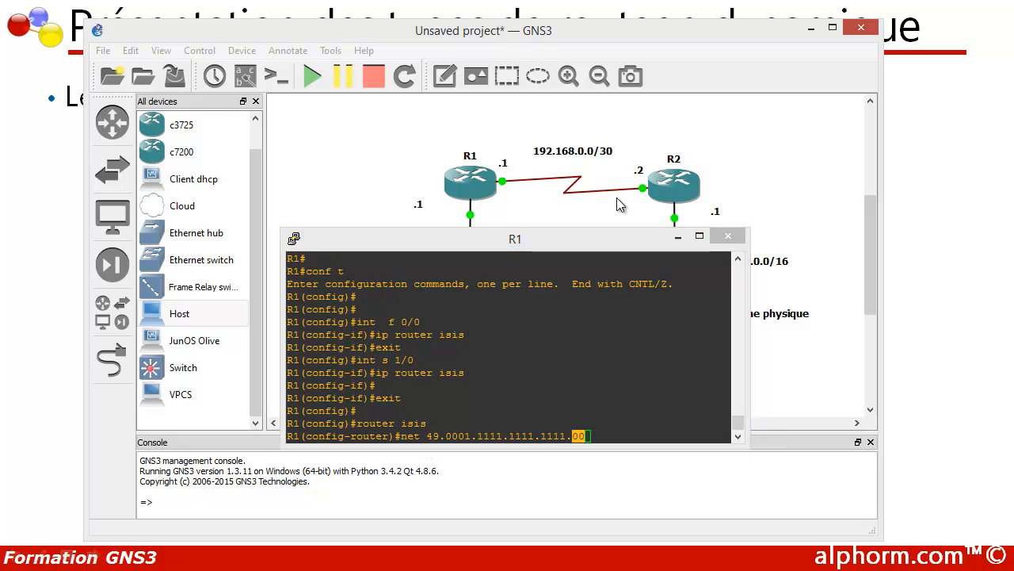
left_click(574, 433)
key("Return")
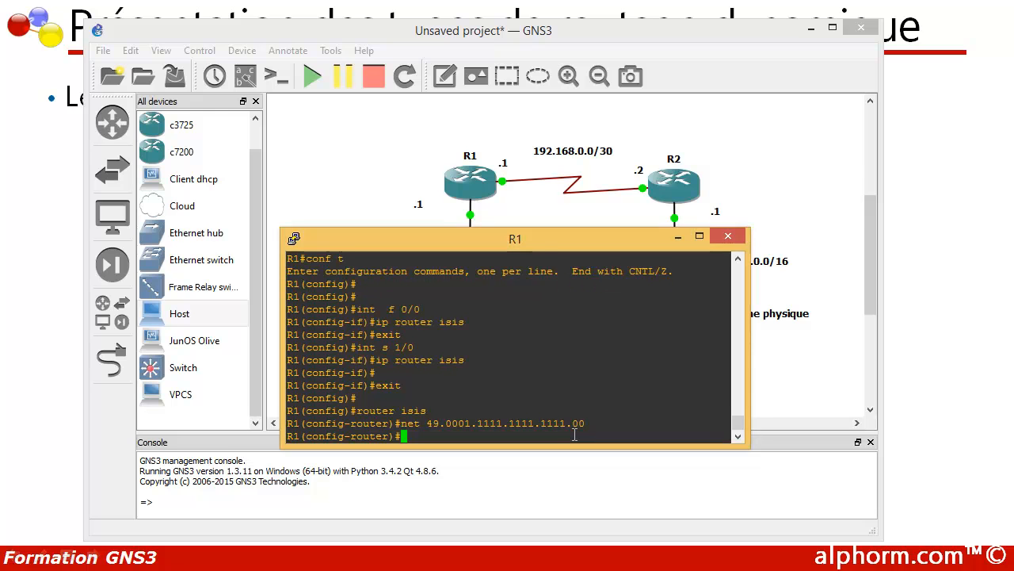
- Exit the IS-IS router configuration and global configuration mode on R1 to return to the privileged prompt
key("alt+Tab")
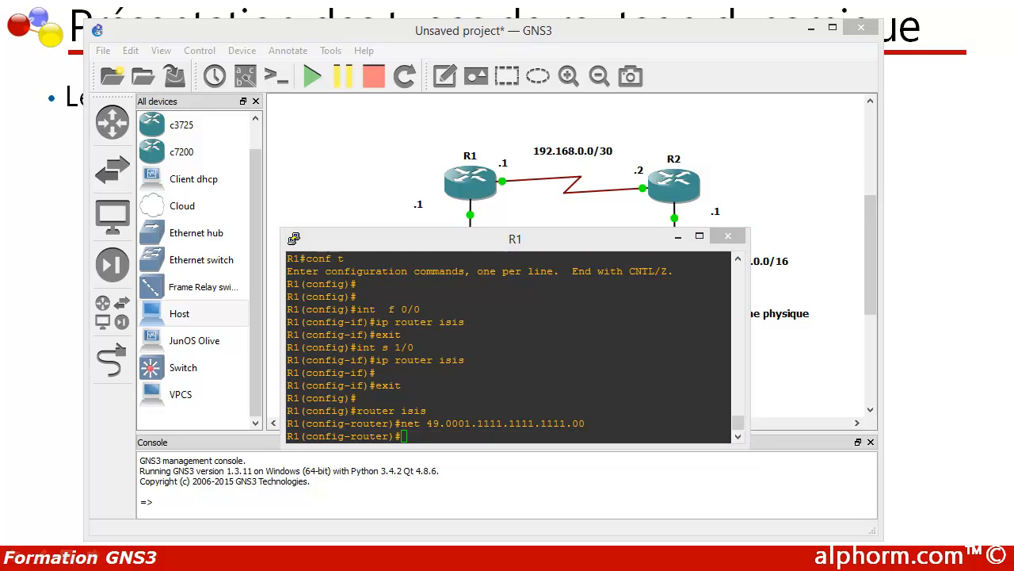
left_click(472, 435)
type("exit")
key("Return")
key("Return")
key("Return")
key("Return")
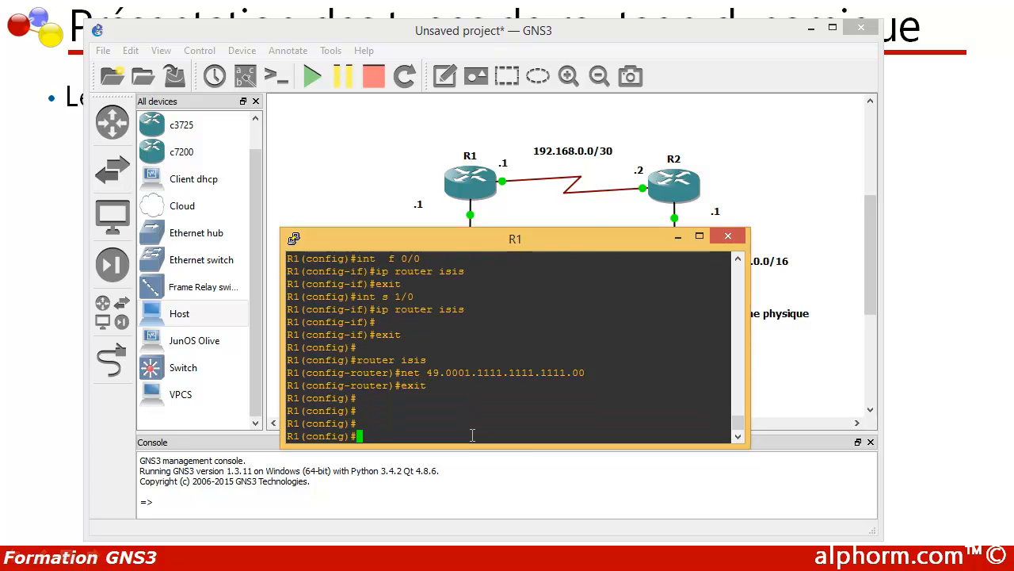
type("exit")
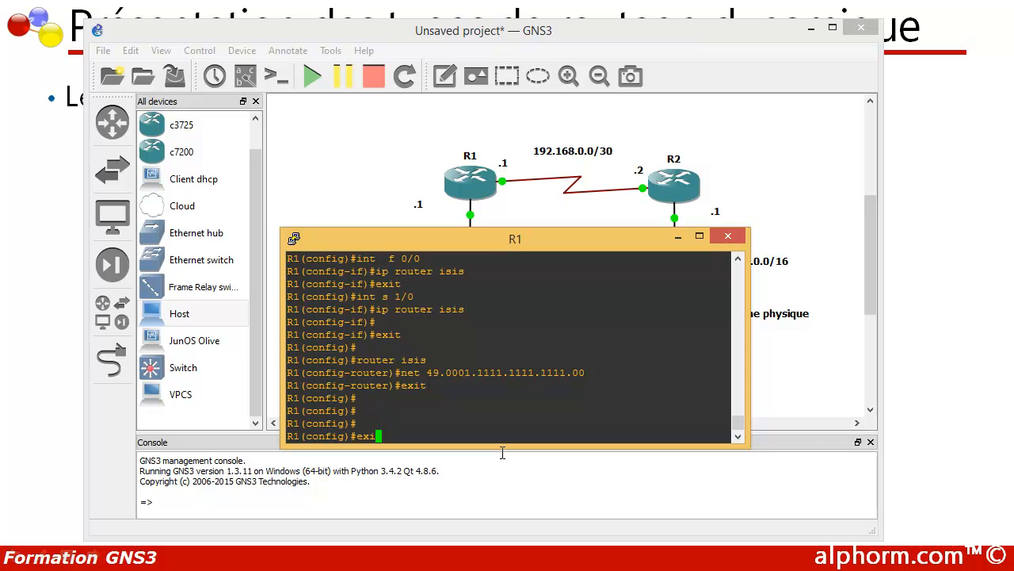
key("Return")
key("Return")
key("Return")
key("Return")
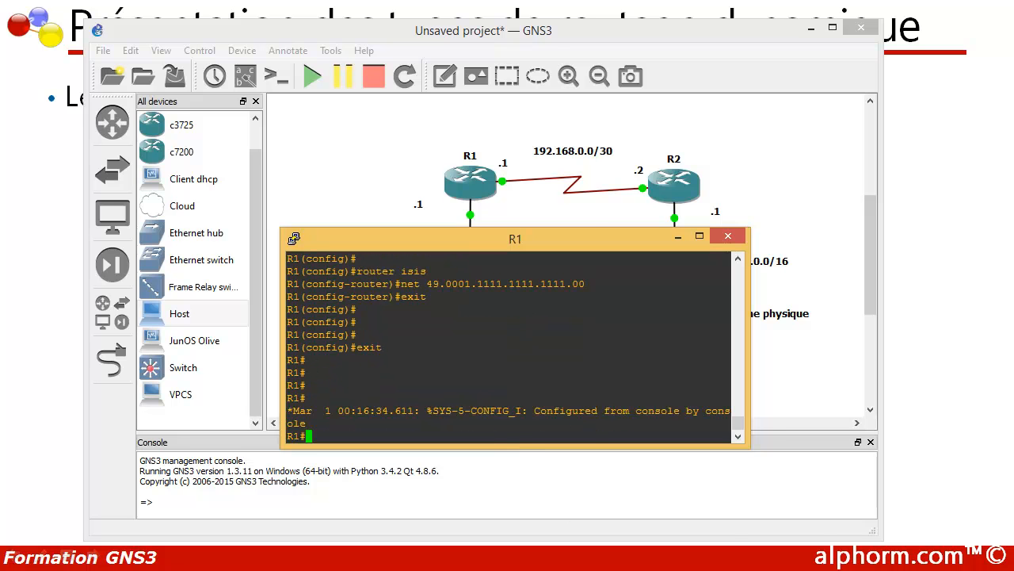
- Bring up R2's console over R1's and enter global configuration mode
left_click(551, 570)
left_click(642, 564)
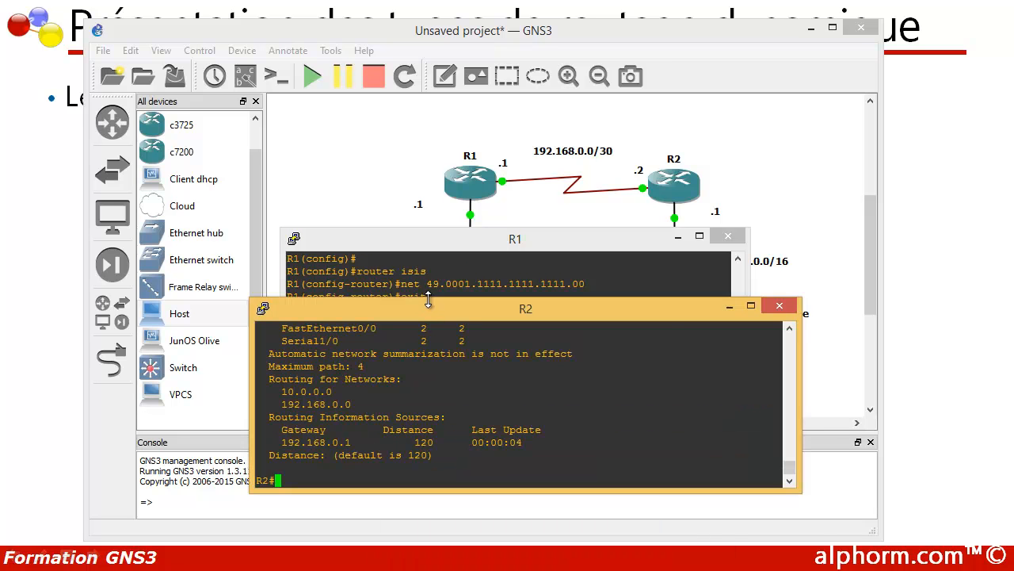
left_click_drag(437, 315, 482, 236)
key("Return")
key("Return")
type("con")
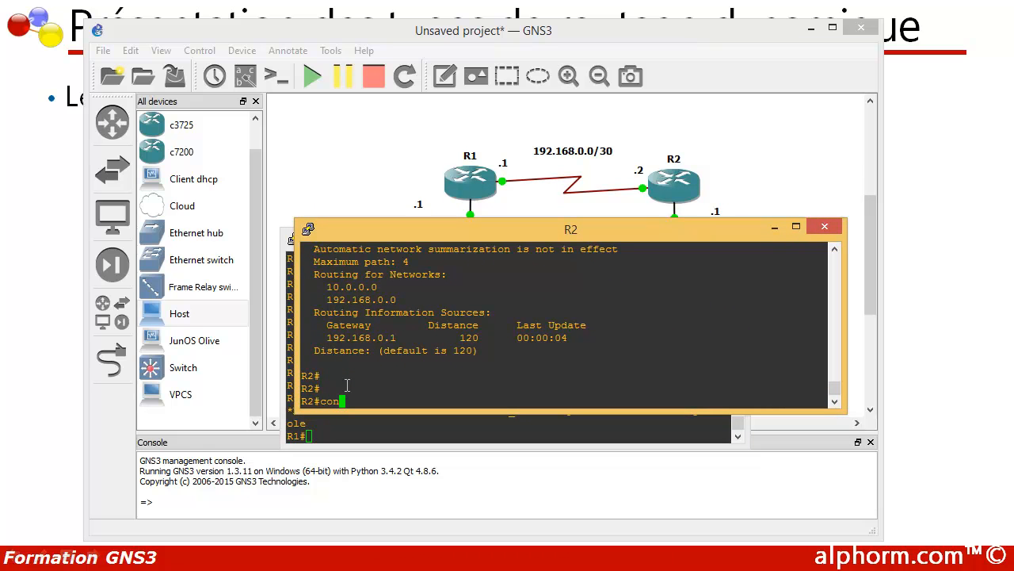
type("f t")
key("Return")
key("Return")
key("Return")
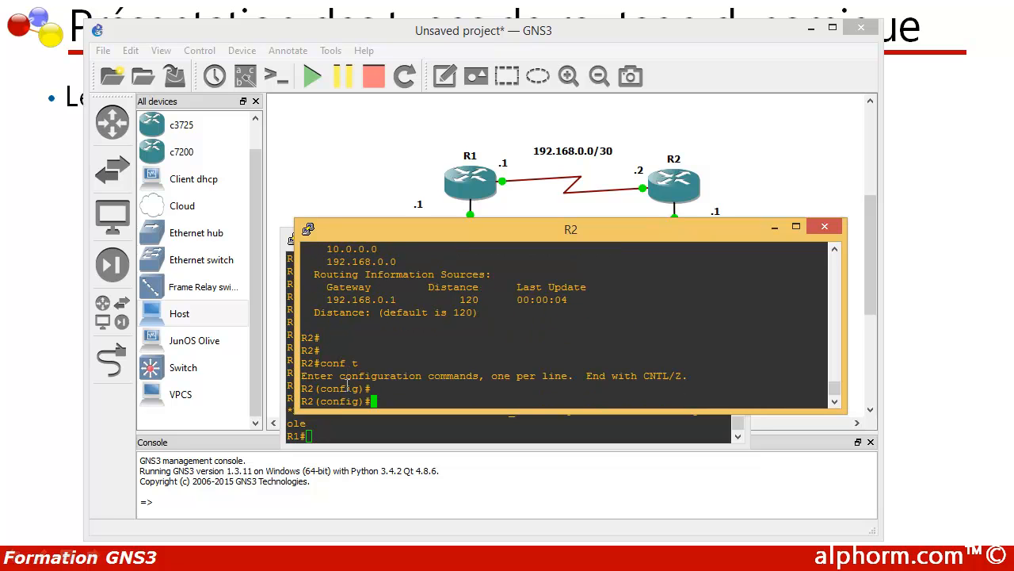
- Enable IS-IS routing on R2's FastEthernet 0/0 with ip router isis, and exit the interface configuration
type("int ")
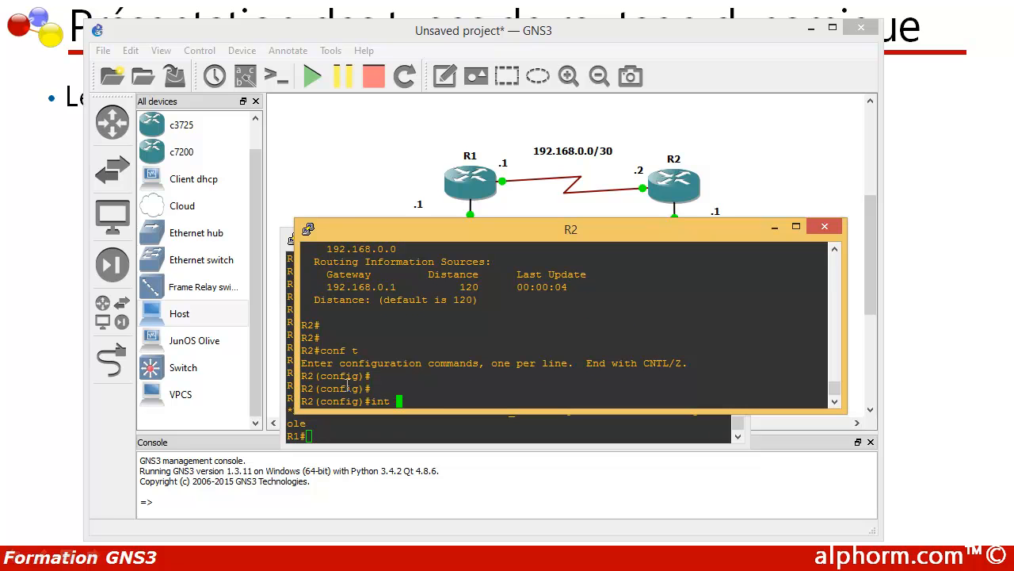
type("f 0/0")
key("Return")
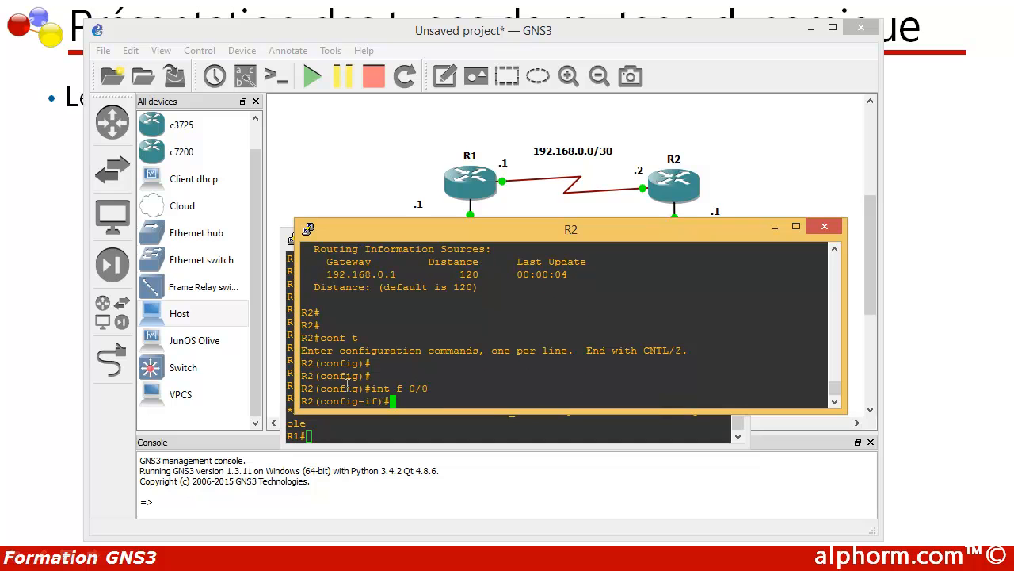
type("ip router isis")
key("Return")
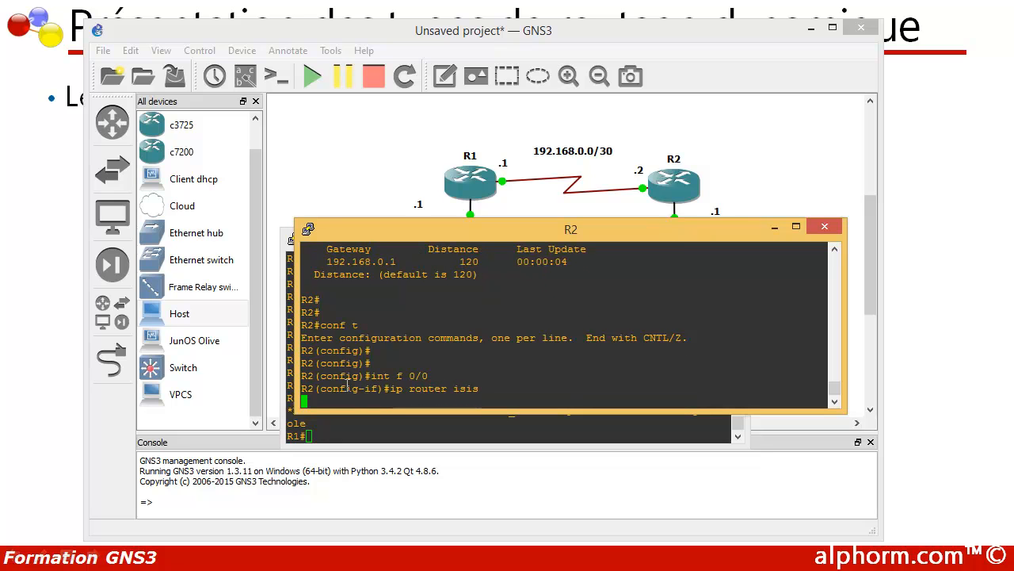
type("exit")
key("Return")
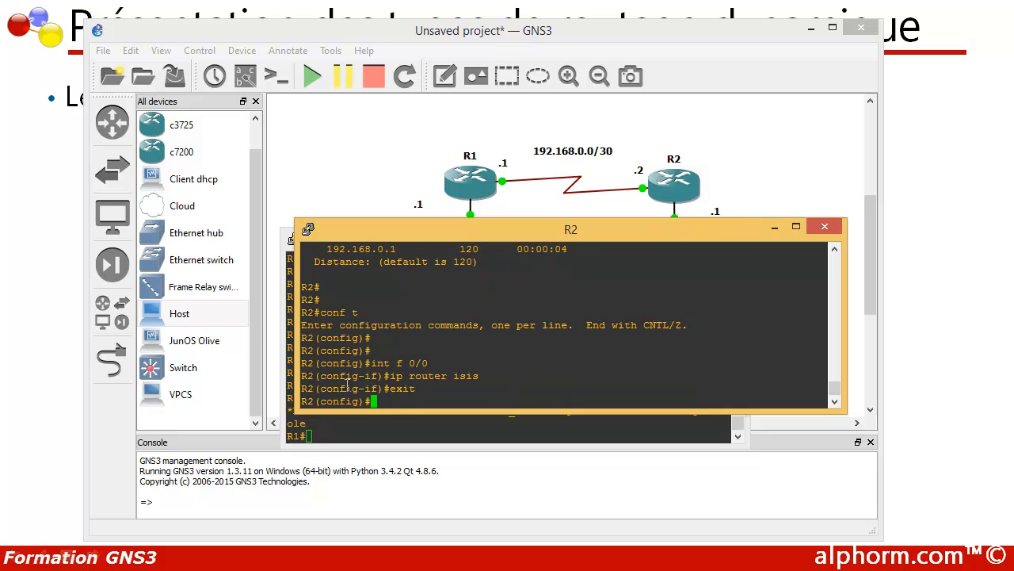
- Enable IS-IS routing on R2's Serial 1/0 with ip router isis, and return to global configuration mode
type("int s 1/0")
key("Return")
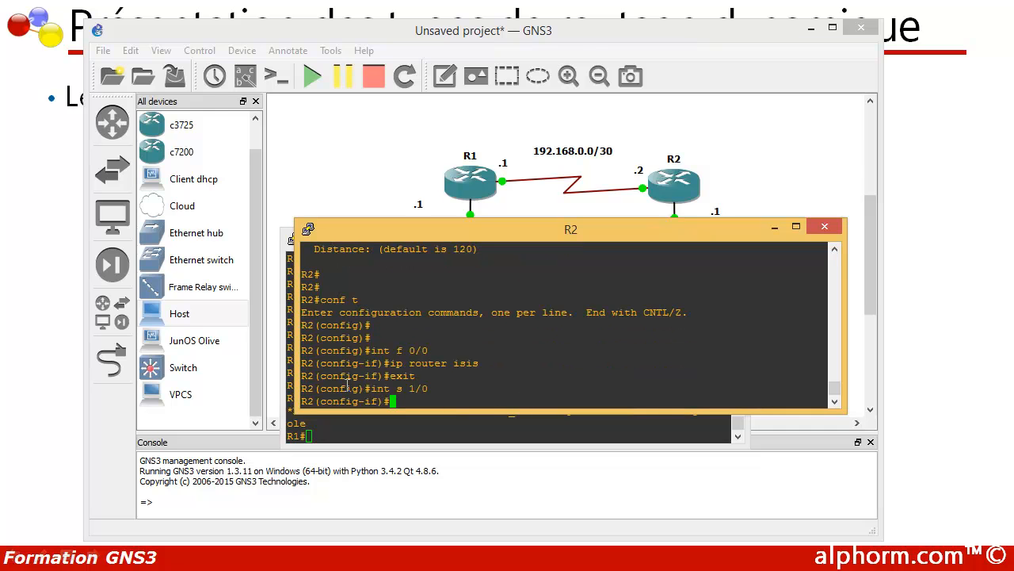
type("ip router isis")
key("Return")
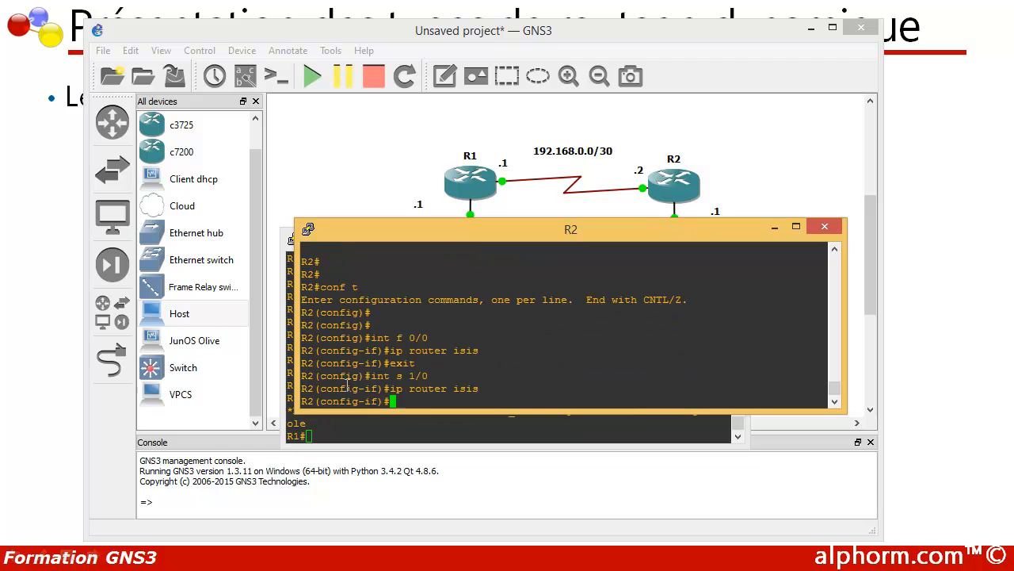
type("exit")
key("Return")
key("Return")
key("Return")
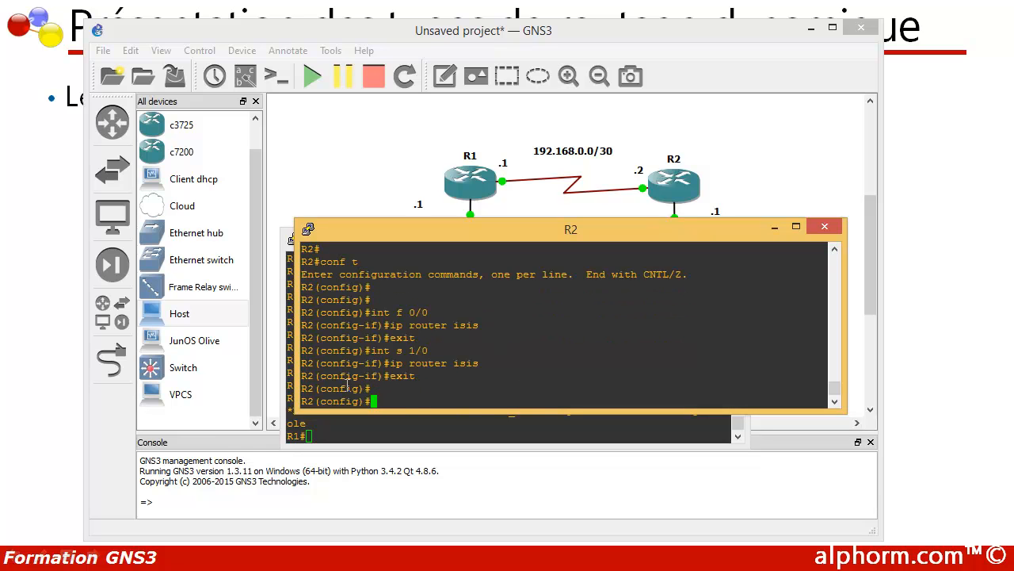
- Configure the IS-IS routing process on R2 with the NET 49.0001.2222.2222.2222.00
type("router")
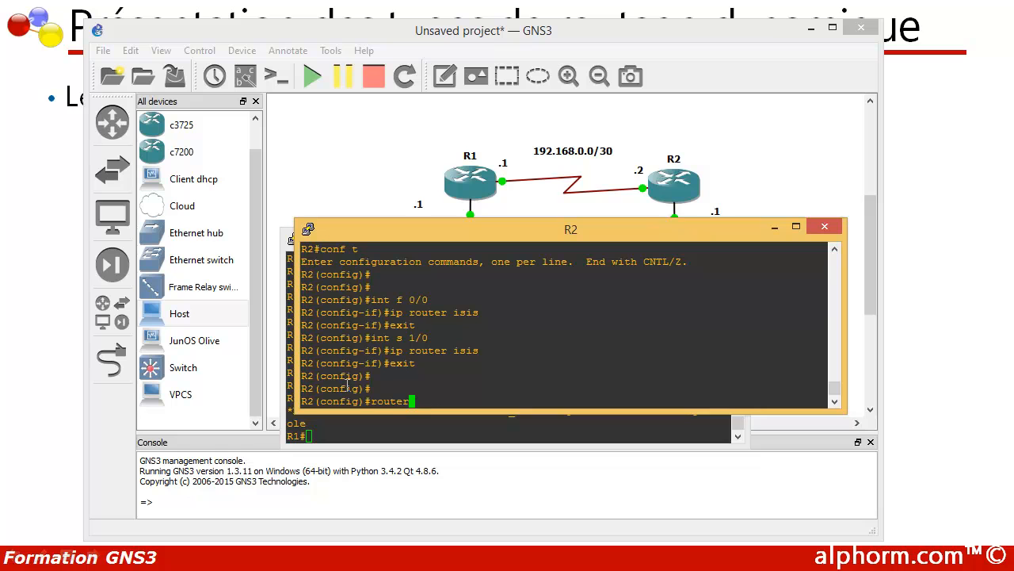
type("isis")
key("Return")
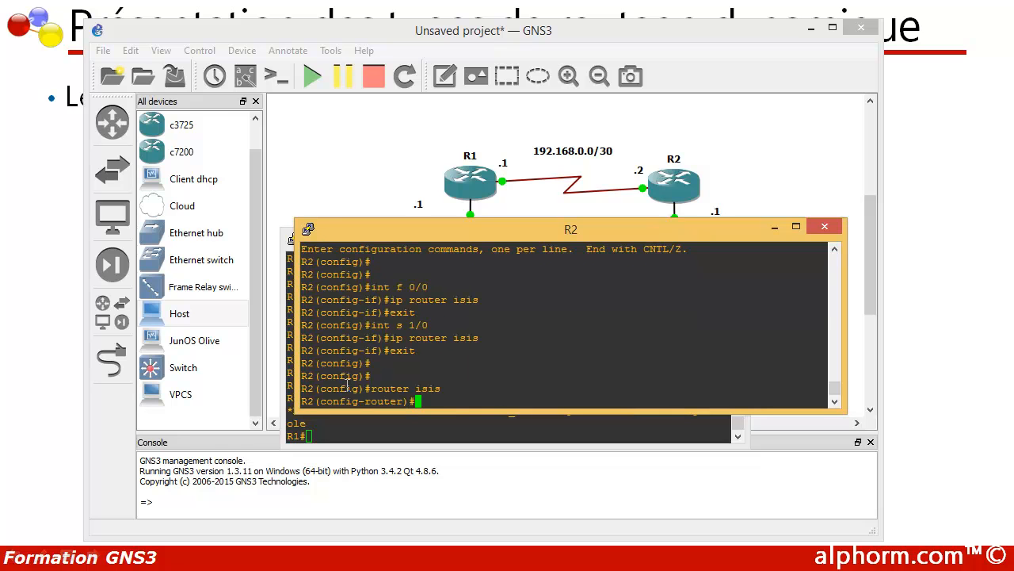
type("net 49.")
type("0001")
type(".2222.2222.2222")
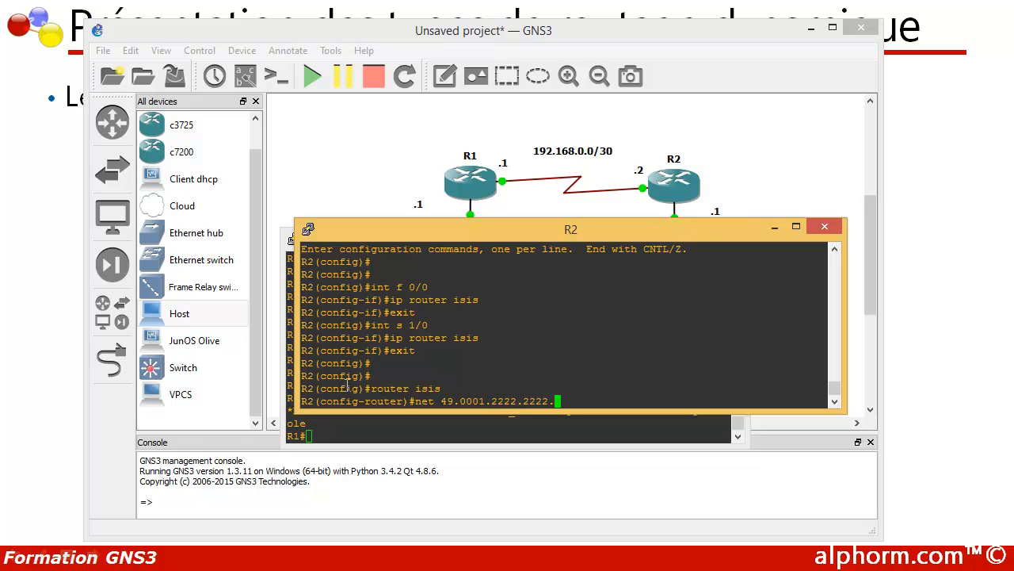
type(".00")
key("Return")
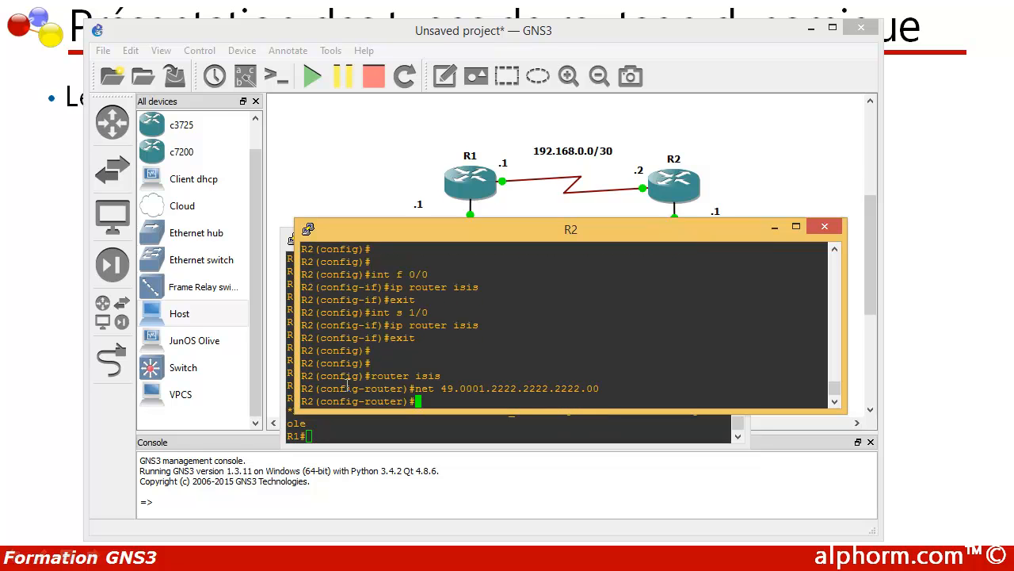
- Exit the IS-IS router configuration and global configuration mode on R2 to return to the privileged prompt
type("exit")
key("Return")
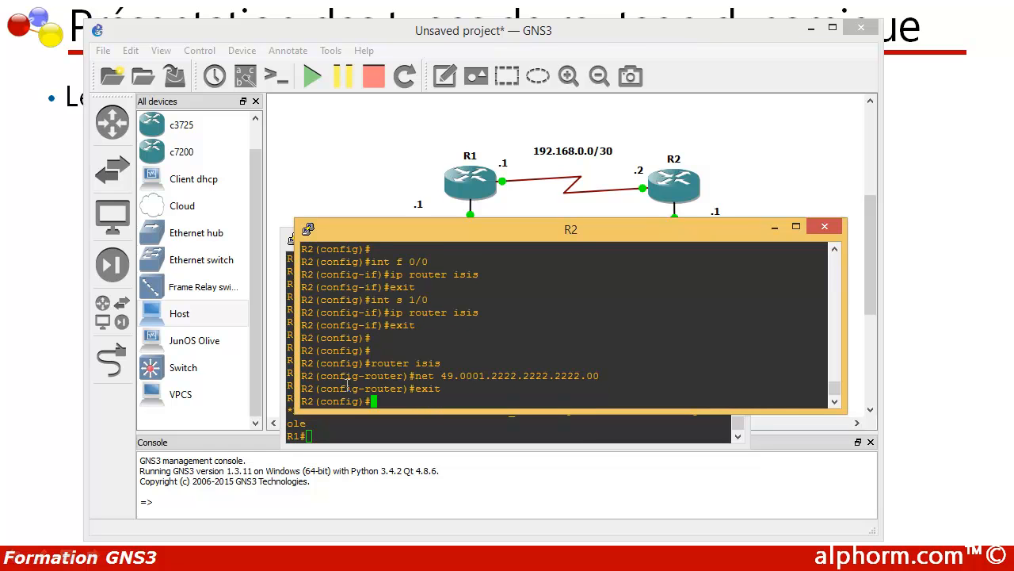
key("Return")
key("Return")
type("exit")
key("Return")
key("Return")
key("Return")
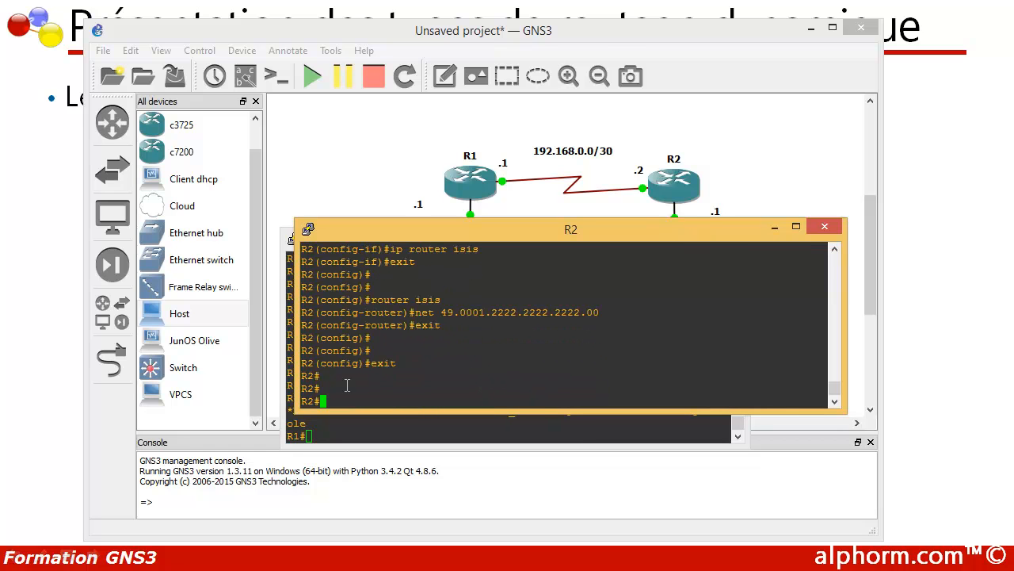
- Display the routing table on R1 with show ip route and examine the IS-IS route entry and the code legend
left_click(330, 432)
key("Return")
key("Return")
type("show")
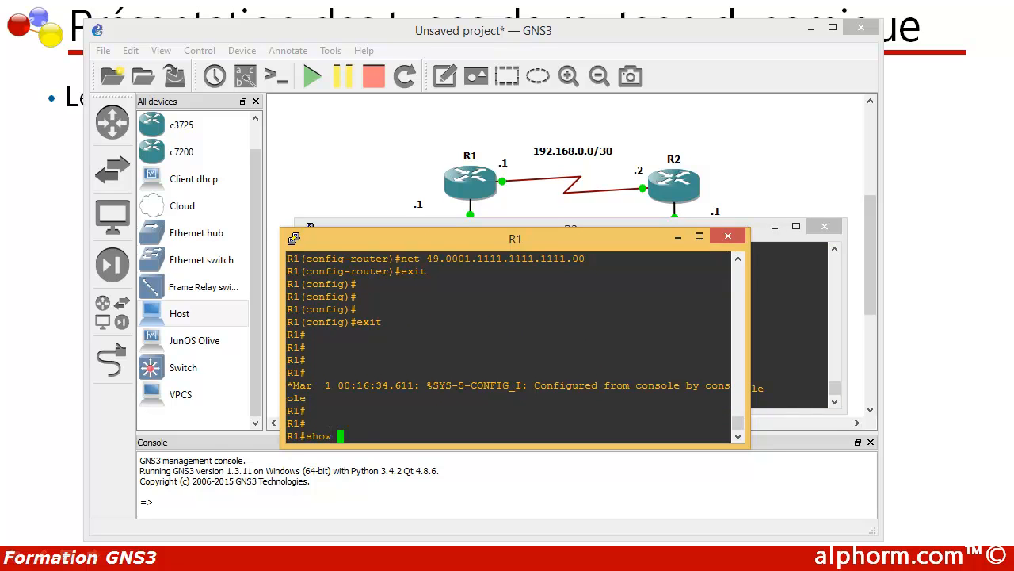
type(" ip route")
key("Return")
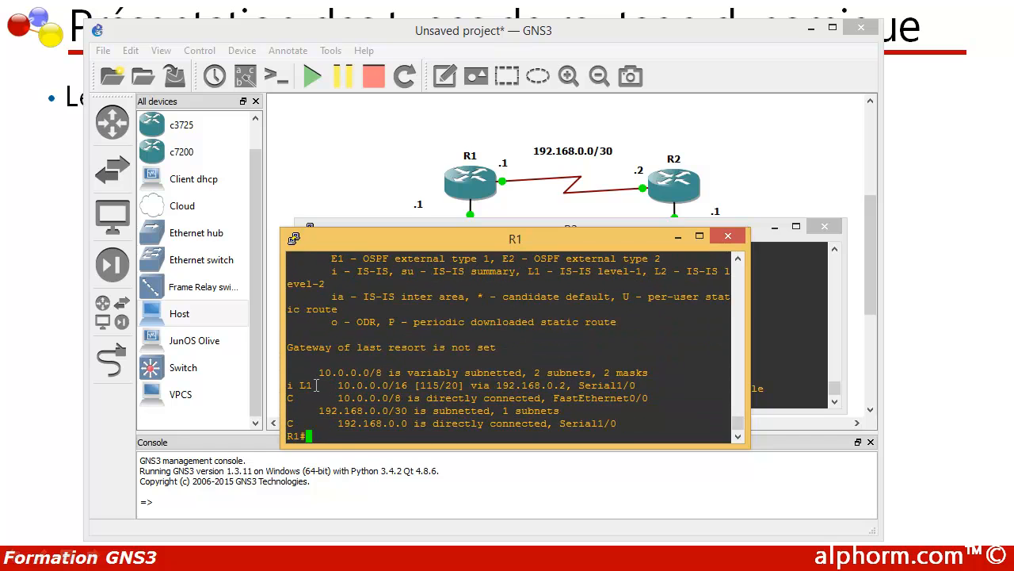
left_click_drag(315, 384, 287, 385)
left_click(318, 386)
left_click_drag(289, 386, 284, 386)
double_click(305, 386)
scroll(311, 388, "up", 2)
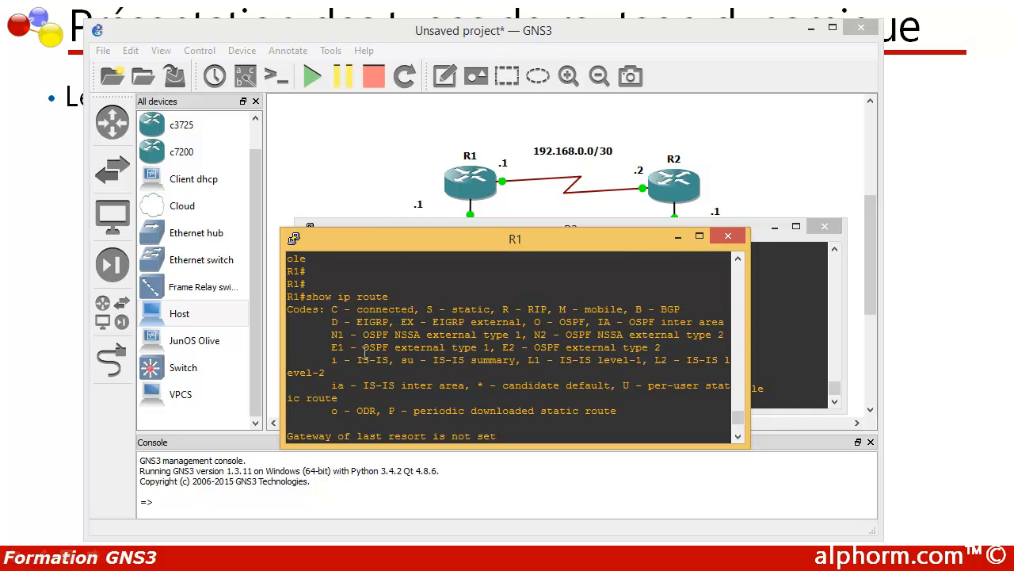
- Examine the IS-IS level-1 and level-2 codes in R1's routing table legend against the learned route entry
left_click_drag(332, 360, 344, 361)
left_click_drag(356, 361, 388, 360)
scroll(383, 360, "down", 2)
left_click_drag(295, 386, 328, 386)
scroll(330, 385, "up", 2)
left_click_drag(527, 361, 639, 359)
left_click(559, 360)
- Display the routing table on R2 with show ip route and examine the administrative distance of the IS-IS route
left_click(773, 341)
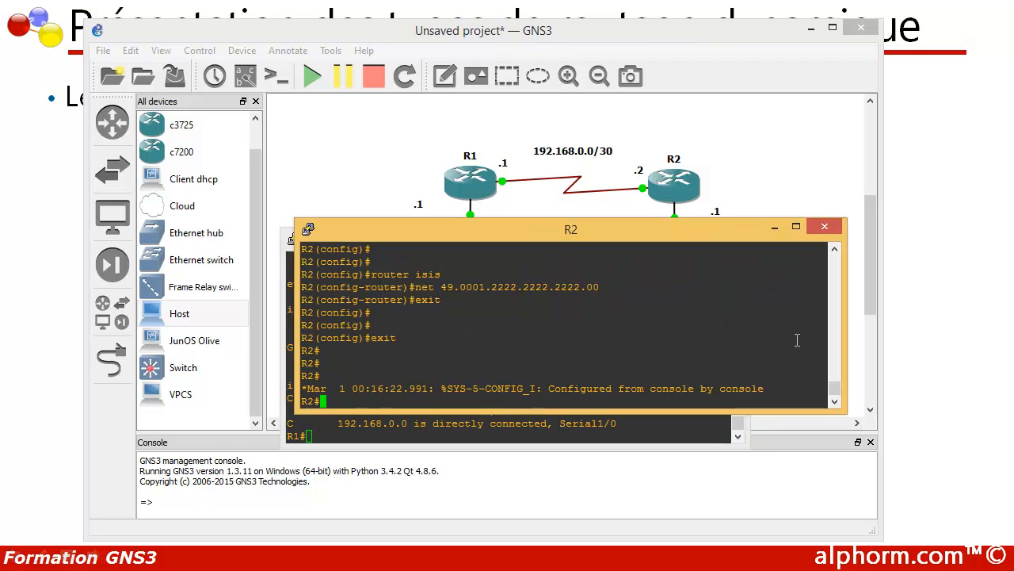
key("Return")
key("Return")
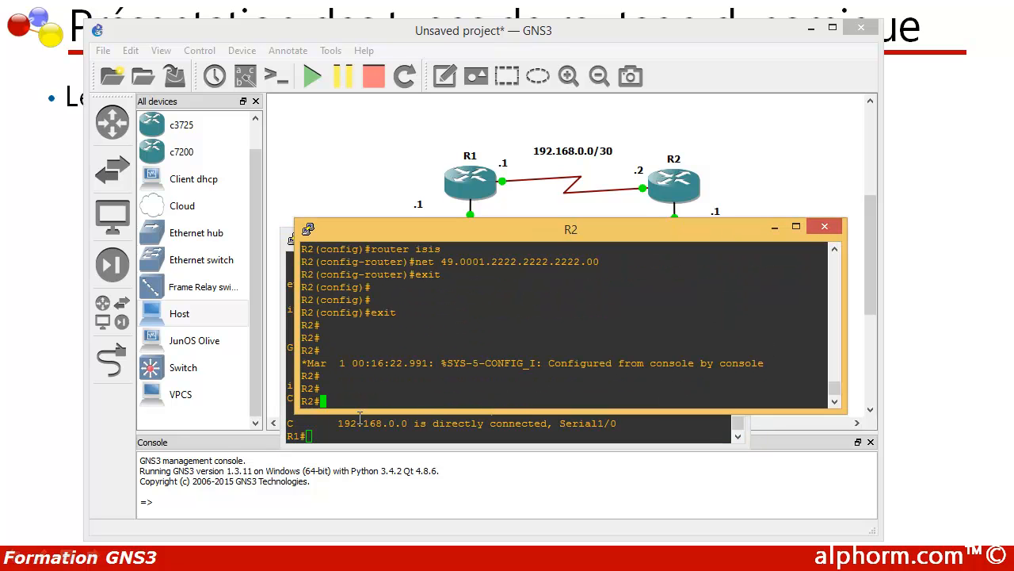
type("show ip route")
key("Return")
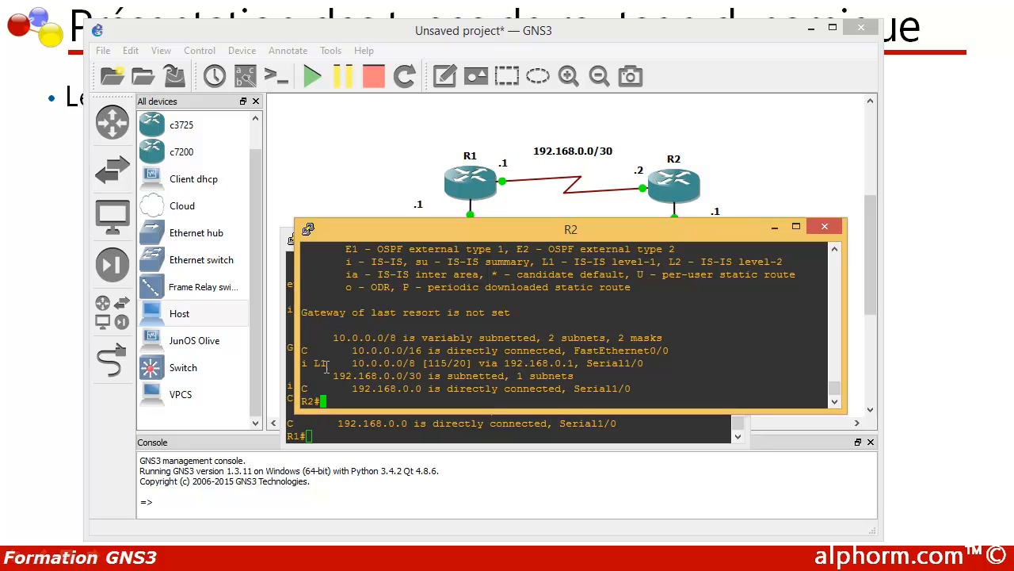
mouse_move(434, 363)
left_mouse_down()
mouse_move(445, 363)
mouse_move(430, 362)
left_mouse_up()
- Display the active routing protocols on R2 with show ip protocols, through to the end of the output
left_click(333, 401)
key("Return")
key("Return")
key("Return")
type("show ip")
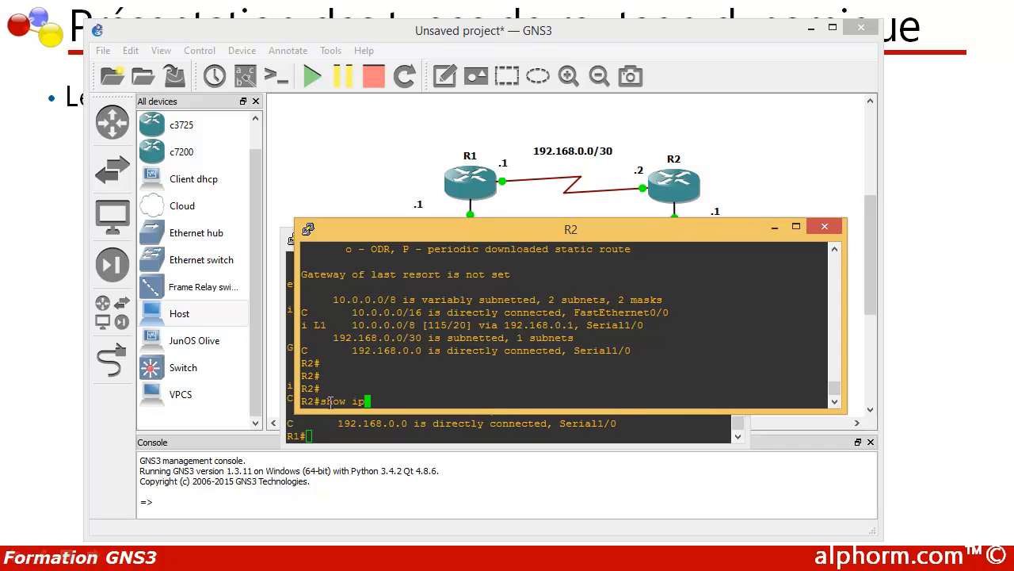
type(" pro")
key("Tab")
key("Return")
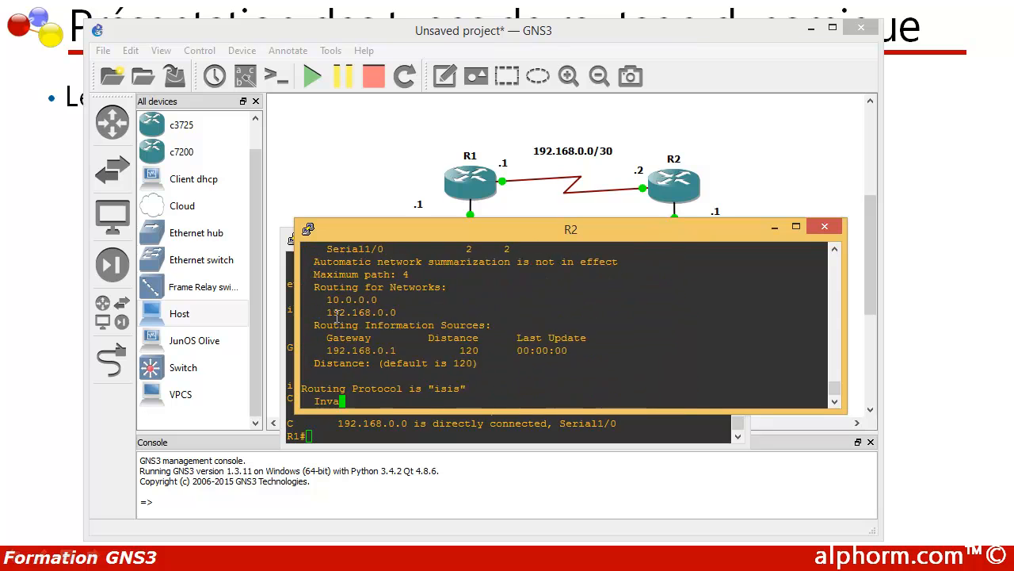
key("Return")
key("Return")
key("Return")
key("Return")
key("Return")
key("Return")
key("Return")
key("Return")
key("Return")
key("Return")
key("Return")
key("Return")
key("Return")
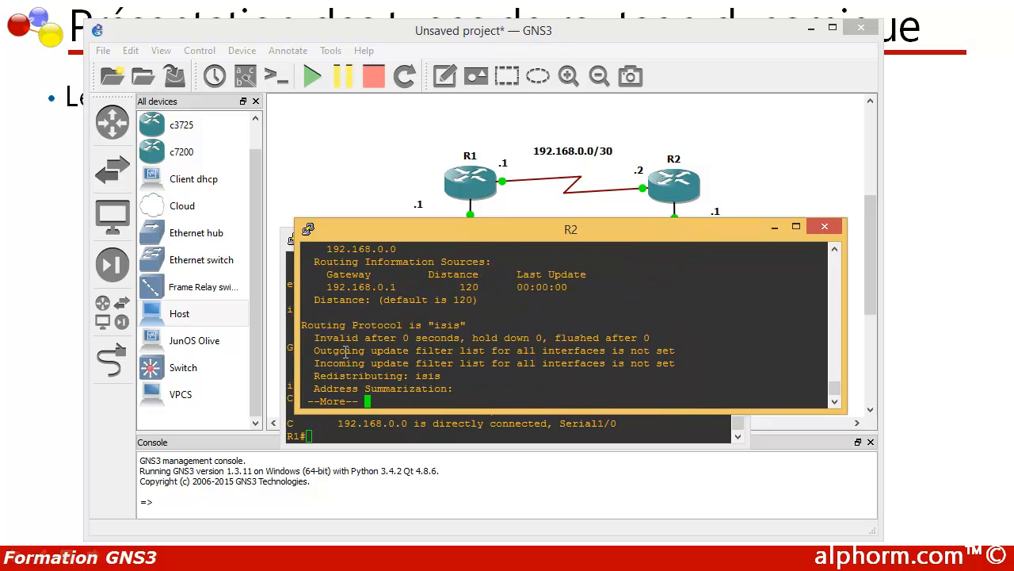
- Compare the RIP and IS-IS sections of R2's protocol output, examining the administrative distance of each
scroll(345, 353, "up", 4)
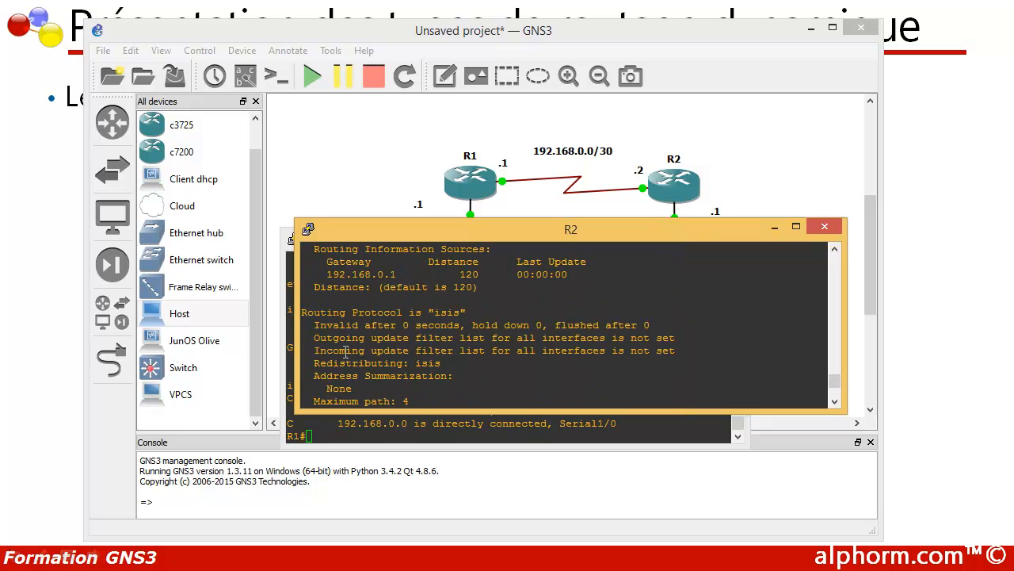
triple_click(480, 311)
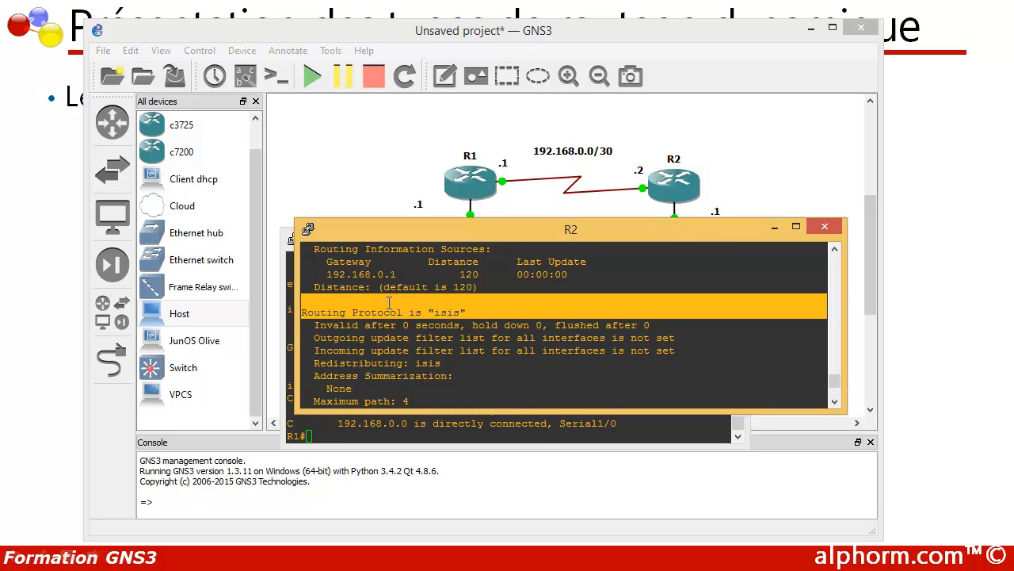
scroll(304, 312, "up", 5)
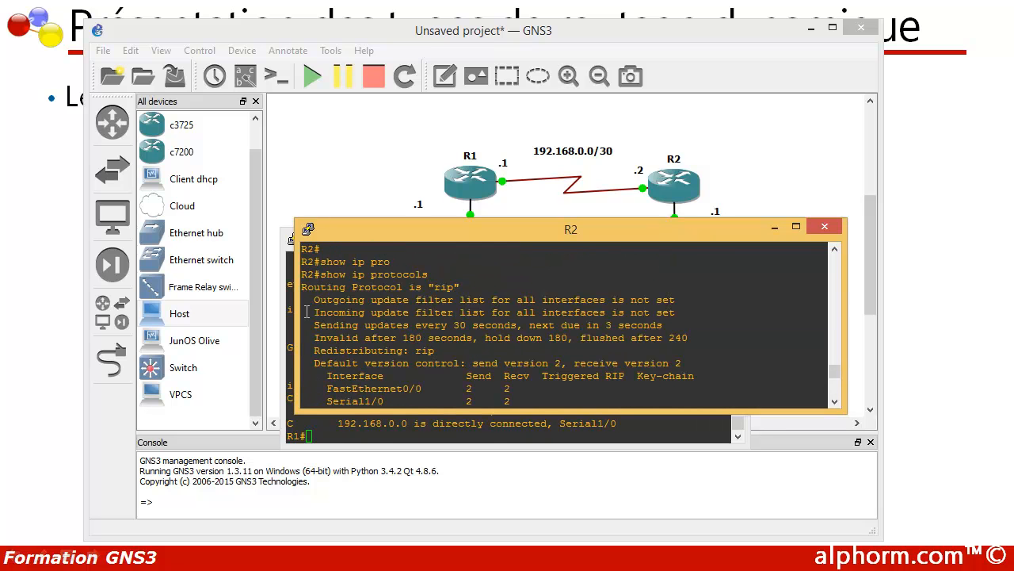
left_click_drag(469, 287, 292, 294)
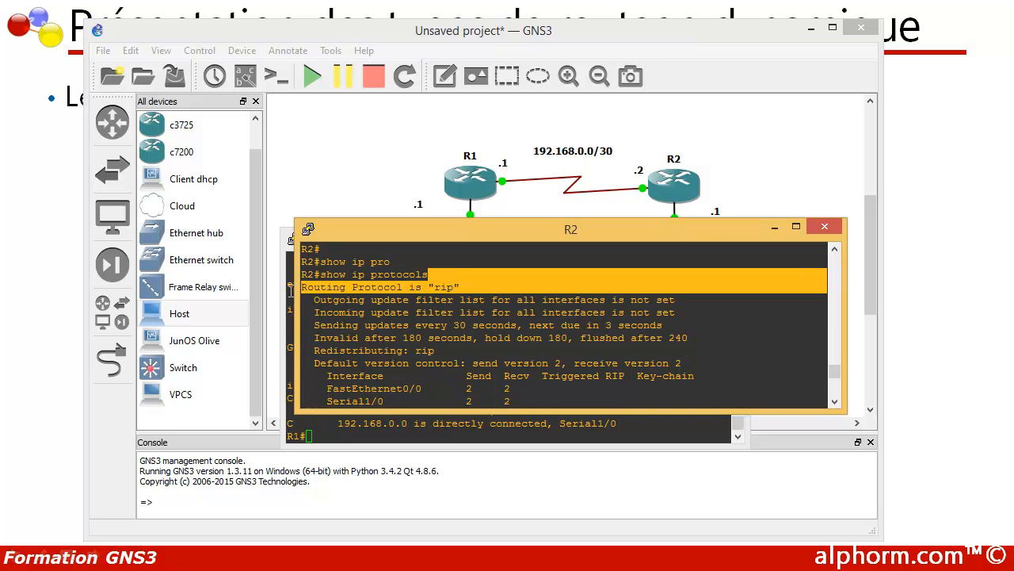
scroll(384, 315, "down", 4)
left_click_drag(482, 349, 461, 351)
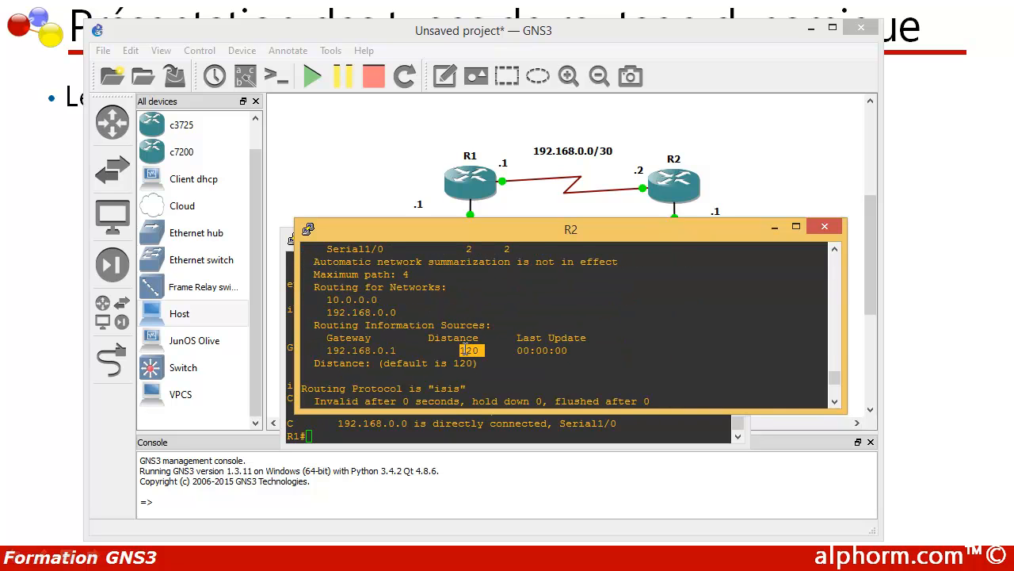
scroll(466, 366, "down", 6)
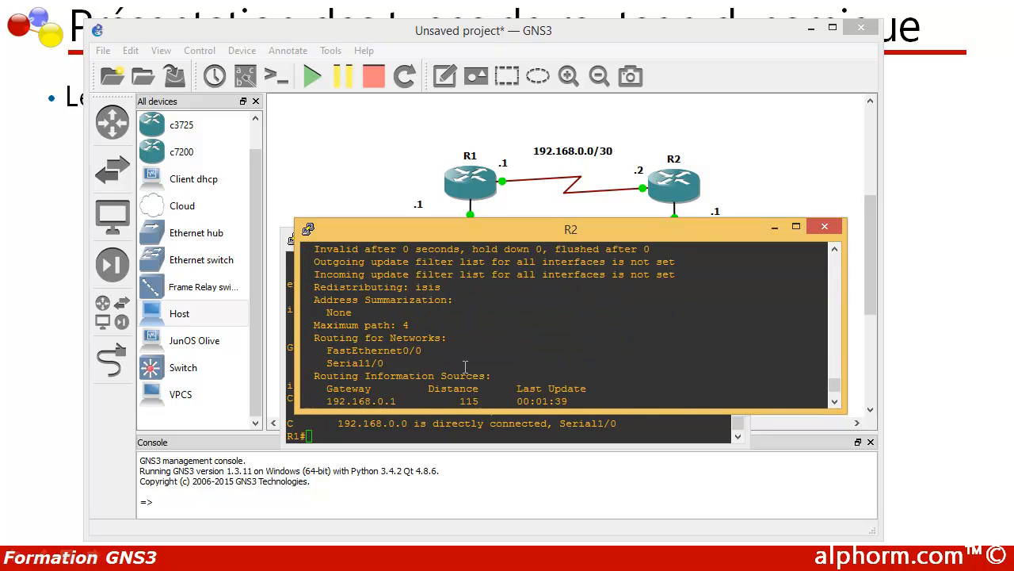
left_click_drag(480, 325, 458, 326)
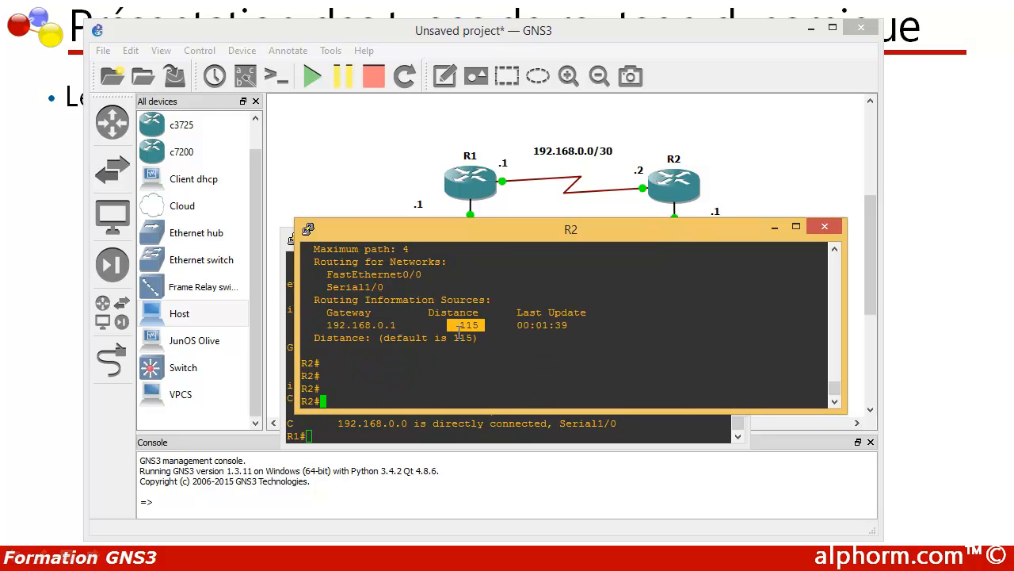